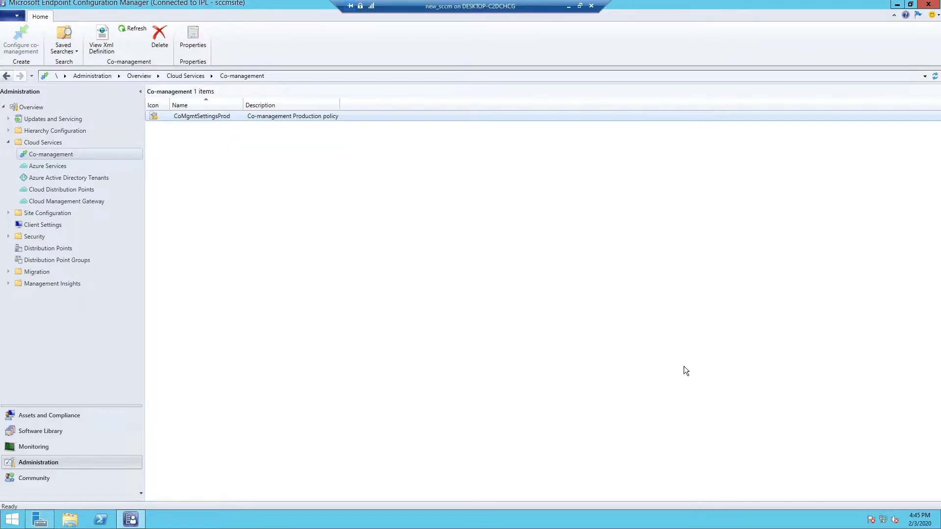
{"action": "right_click", "coordinate": [202, 120]}
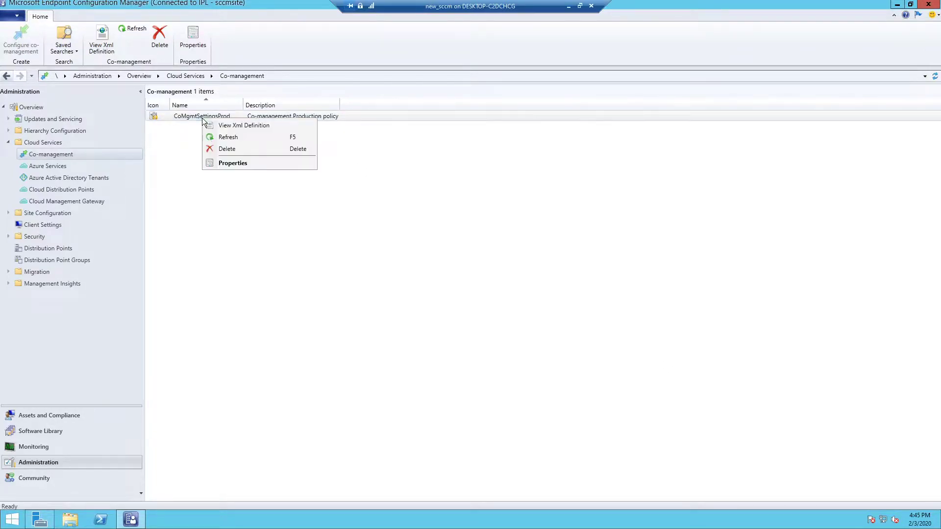
{"action": "left_click", "coordinate": [223, 164]}
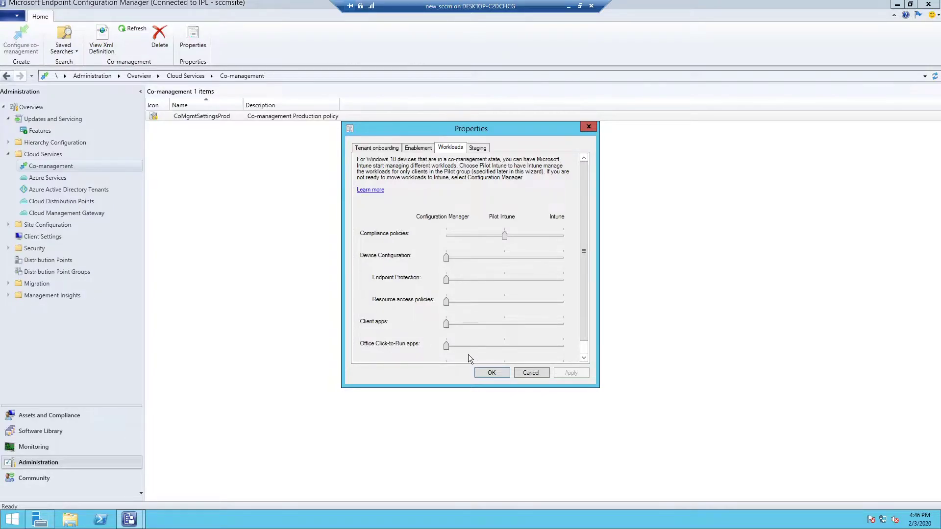
Confirm in Updates and Servicing > Features that Mobile apps for co-managed devices is already on, with Turn on greyed out
{"action": "left_click", "coordinate": [532, 375]}
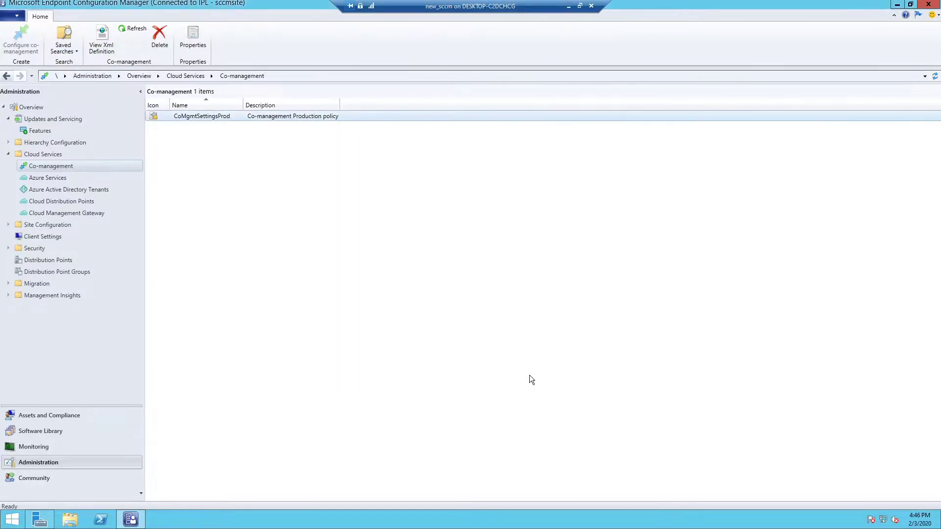
{"action": "left_click", "coordinate": [49, 120]}
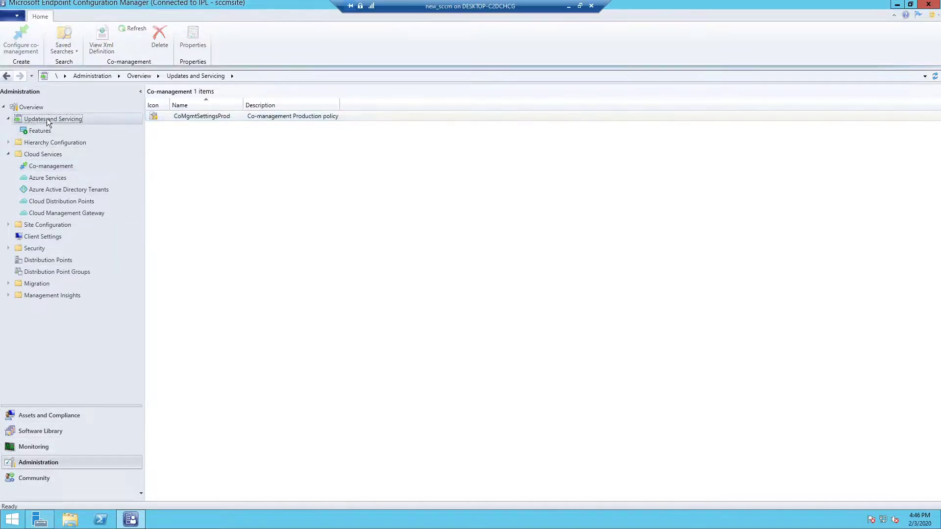
{"action": "left_click", "coordinate": [41, 131]}
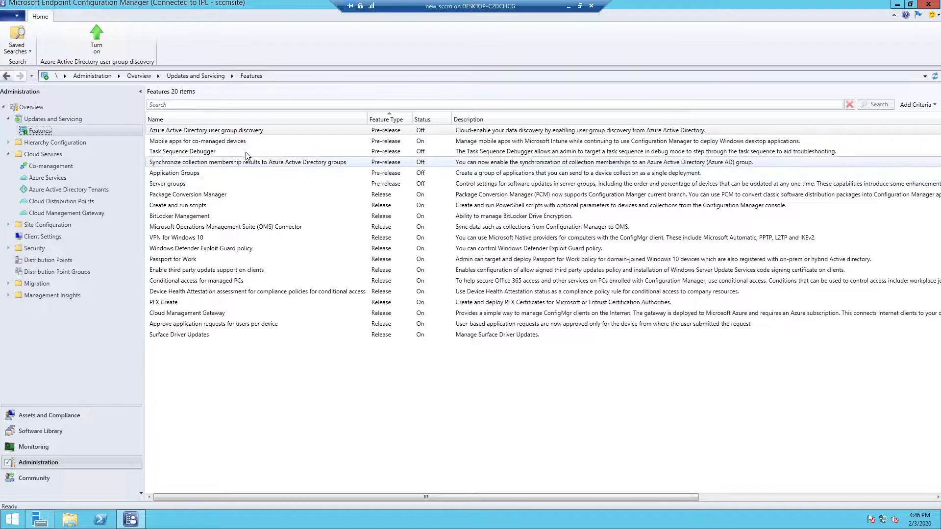
{"action": "left_click", "coordinate": [234, 142]}
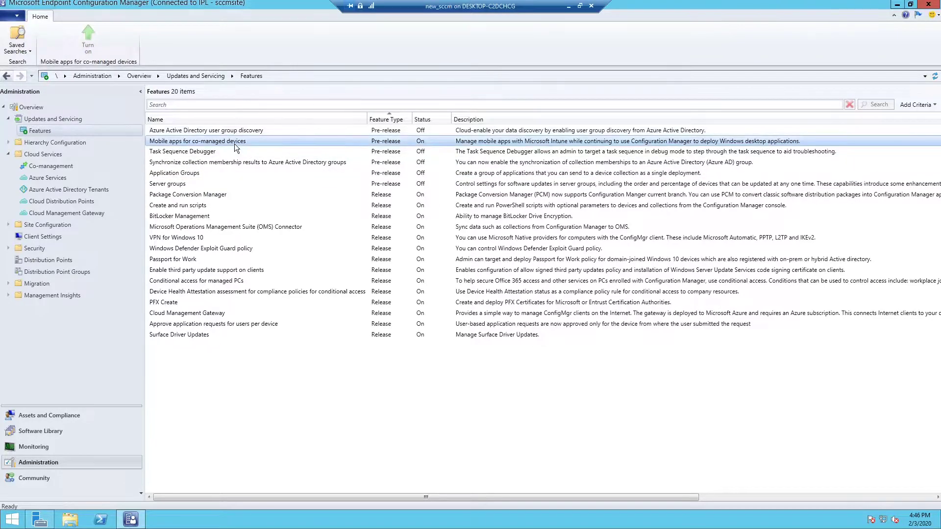
{"action": "right_click", "coordinate": [204, 145]}
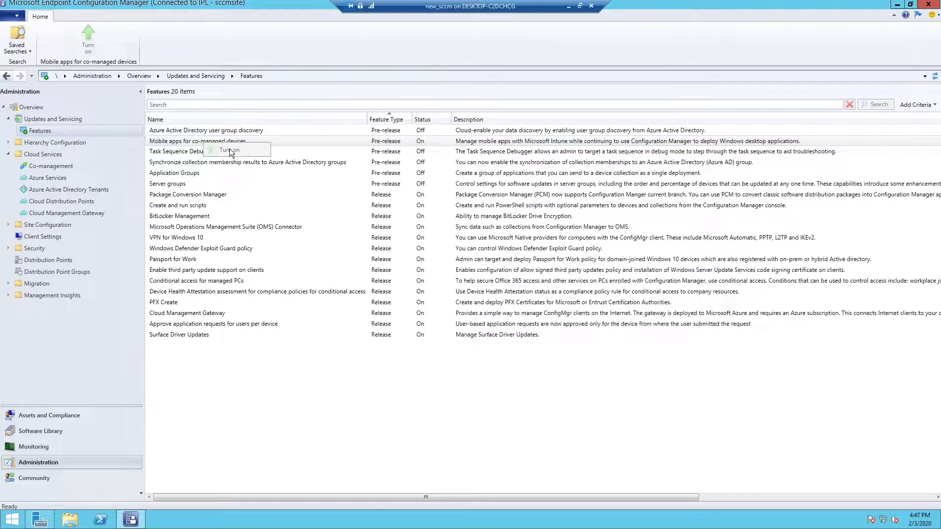
{"action": "left_click", "coordinate": [190, 143]}
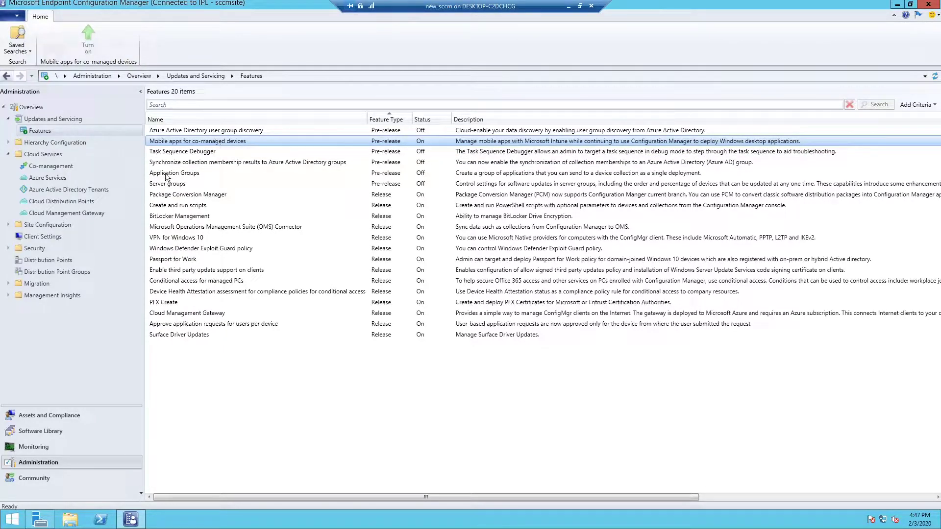
{"action": "left_click", "coordinate": [8, 225]}
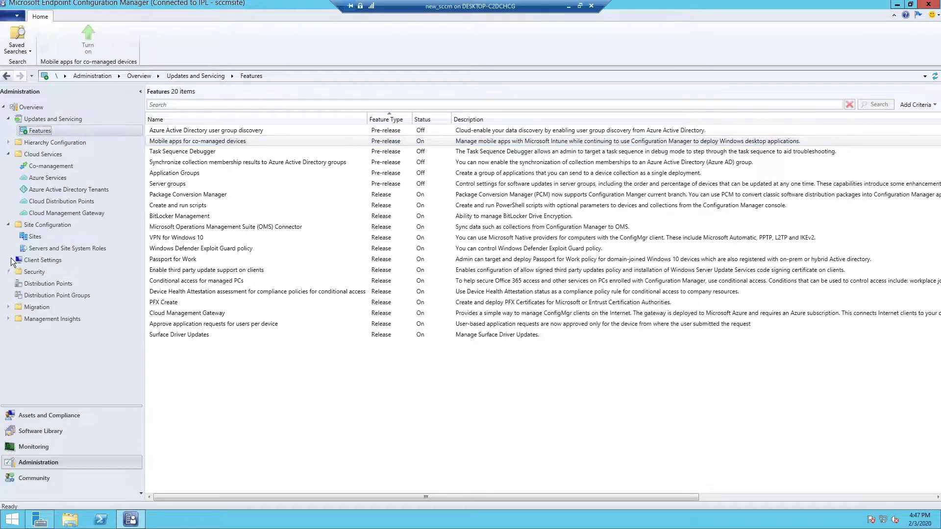
Check the IPL - sccmsite Hierarchy Settings for pre-release feature consent, then cancel without changes
{"action": "left_click", "coordinate": [34, 237]}
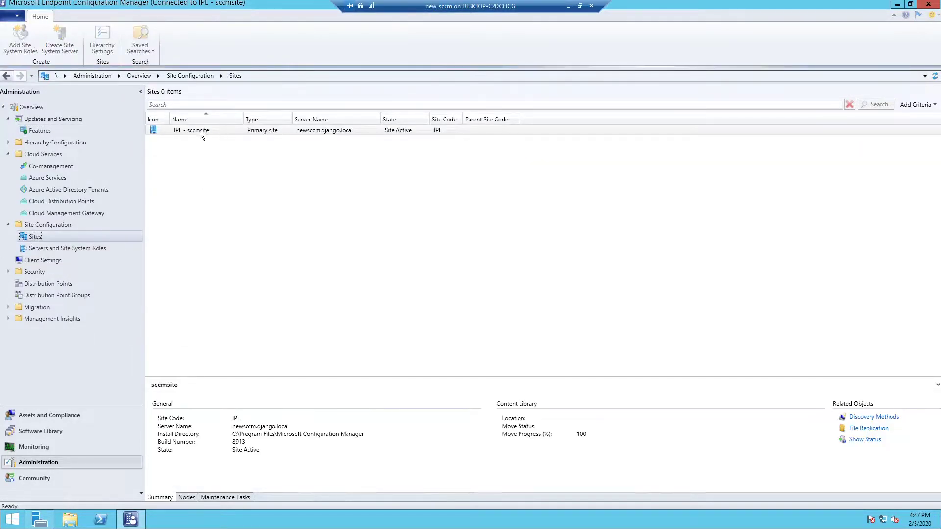
{"action": "left_click", "coordinate": [200, 131]}
{"action": "left_click", "coordinate": [102, 40]}
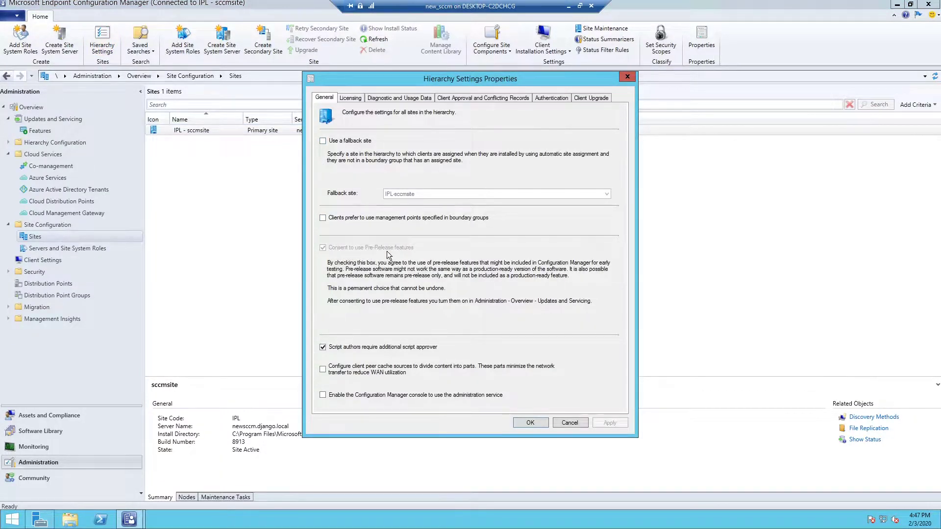
{"action": "left_click", "coordinate": [576, 424]}
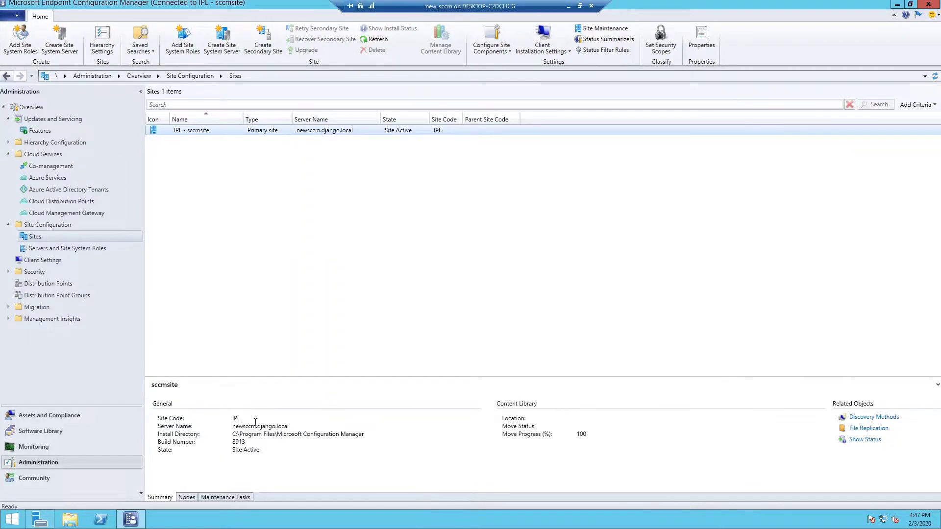
In CoMgmtSettingsProd properties, move the Client apps workload to Pilot Intune
{"action": "left_click", "coordinate": [51, 166]}
{"action": "right_click", "coordinate": [215, 116]}
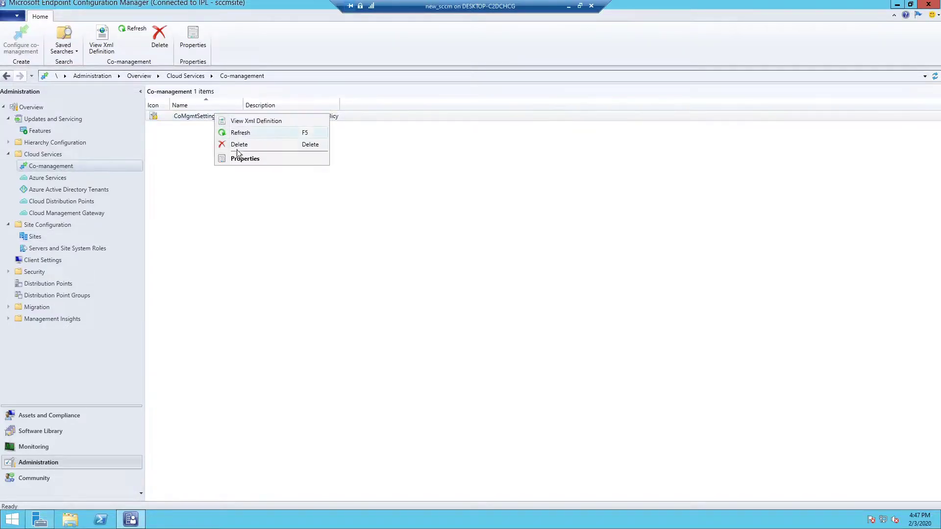
{"action": "left_click", "coordinate": [240, 158]}
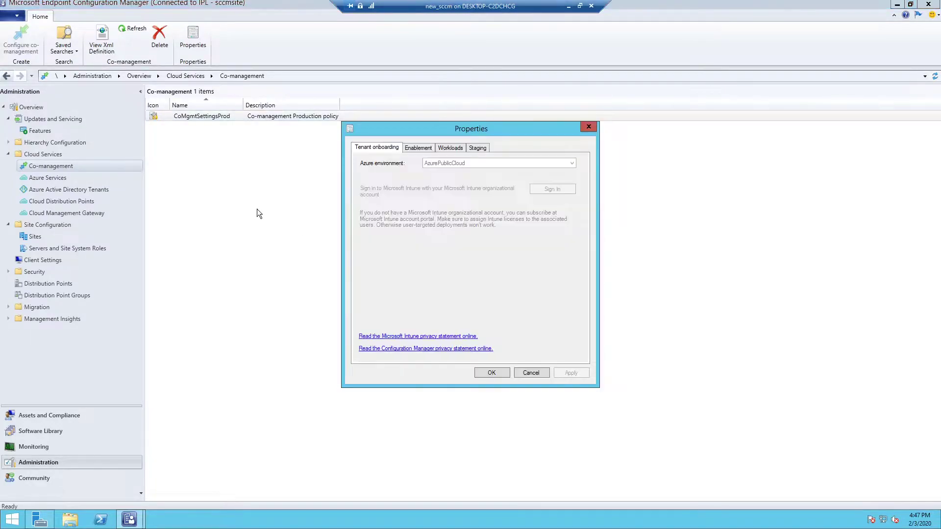
{"action": "left_click", "coordinate": [450, 148]}
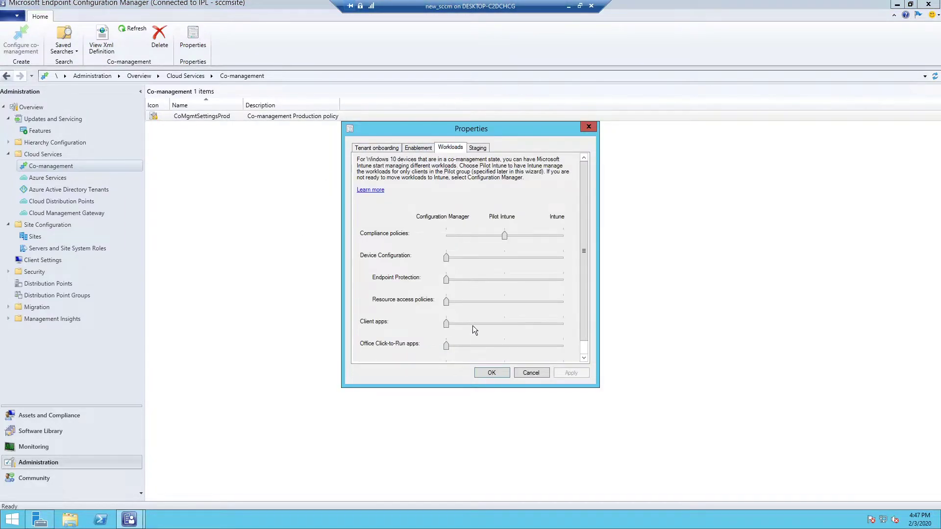
{"action": "left_click", "coordinate": [501, 323]}
Set the Client Apps staging collection to Pilot Intune, then apply and save the policy
{"action": "left_click", "coordinate": [477, 148]}
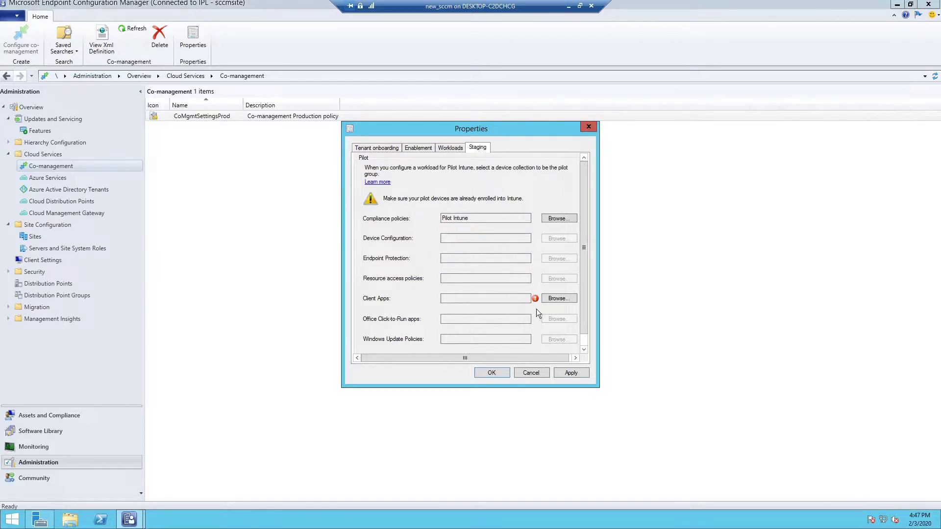
{"action": "left_click", "coordinate": [554, 298]}
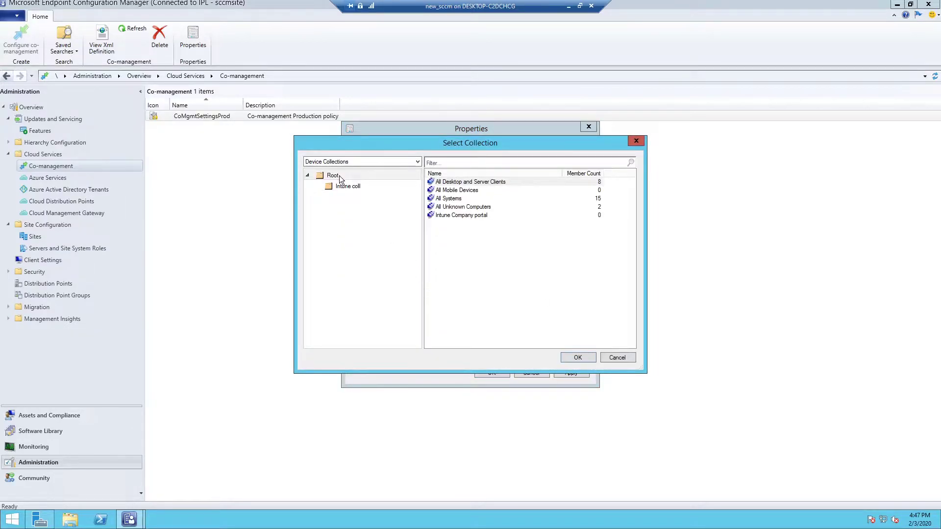
{"action": "left_click", "coordinate": [350, 186]}
{"action": "left_click", "coordinate": [447, 182]}
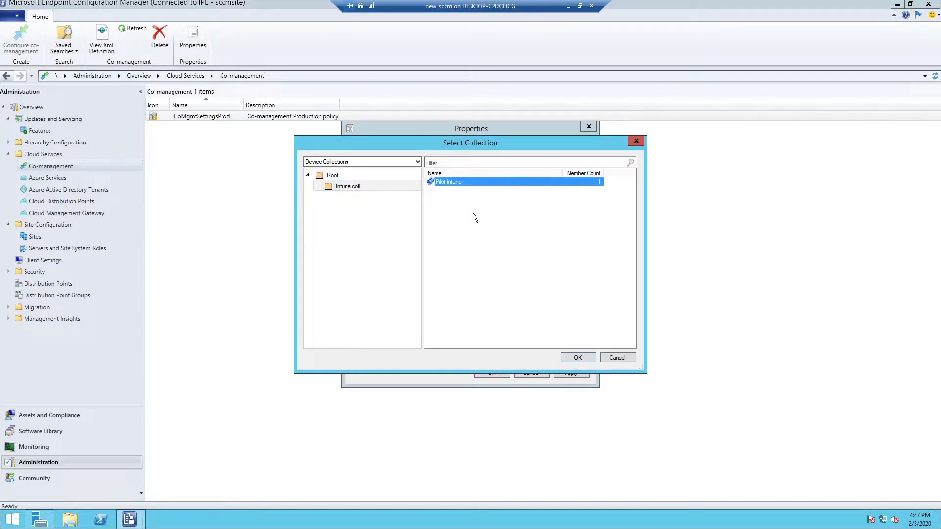
{"action": "left_click", "coordinate": [585, 358]}
{"action": "scroll", "coordinate": [584, 342], "scroll_direction": "down", "scroll_amount": 1}
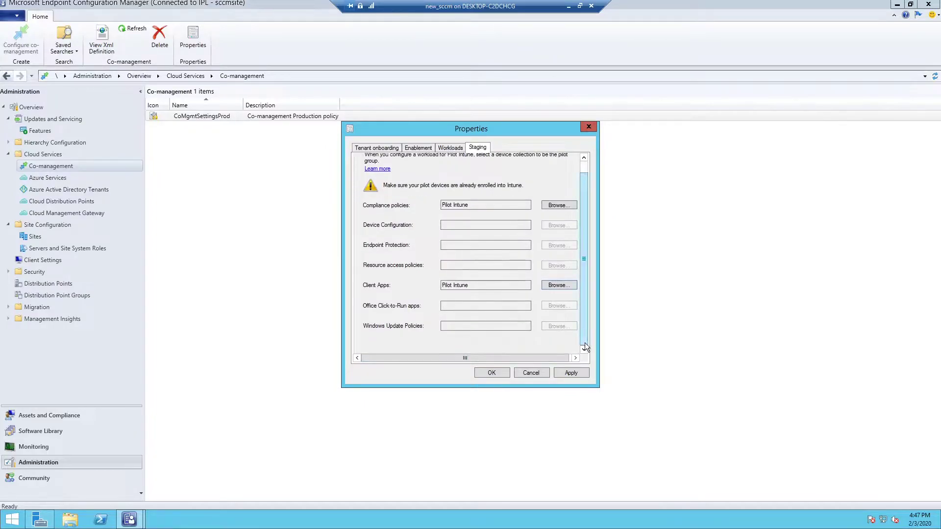
{"action": "left_click", "coordinate": [577, 374]}
{"action": "left_click", "coordinate": [494, 374]}
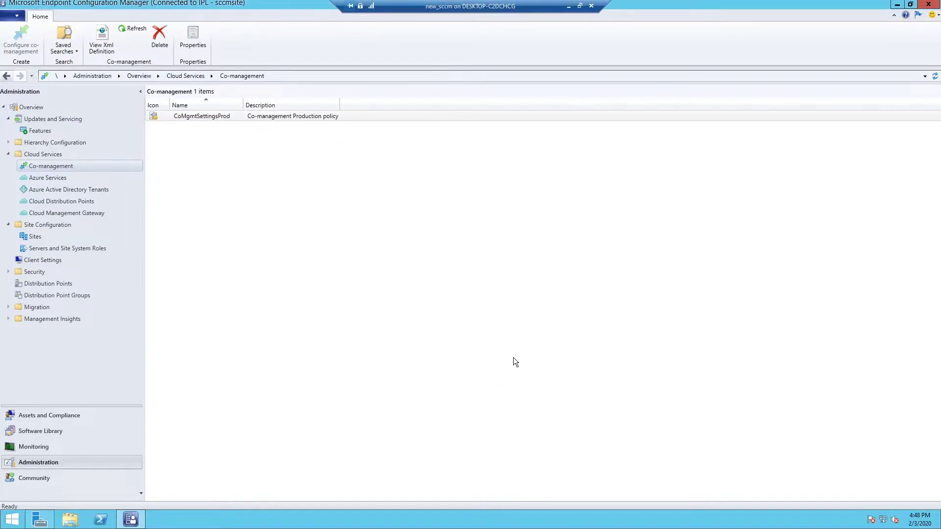
Switch to the Windows 10 client virtual machine in full-screen view
{"action": "left_click", "coordinate": [568, 6]}
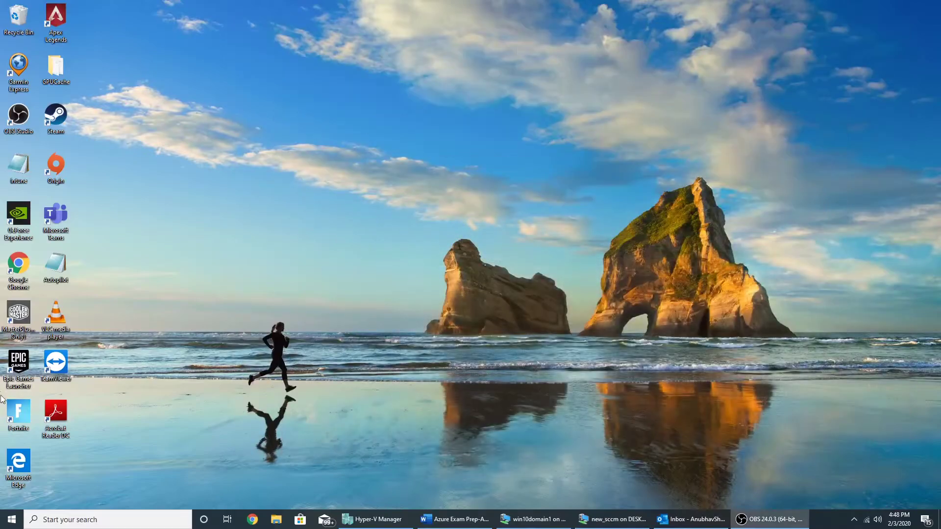
{"action": "left_click", "coordinate": [527, 521]}
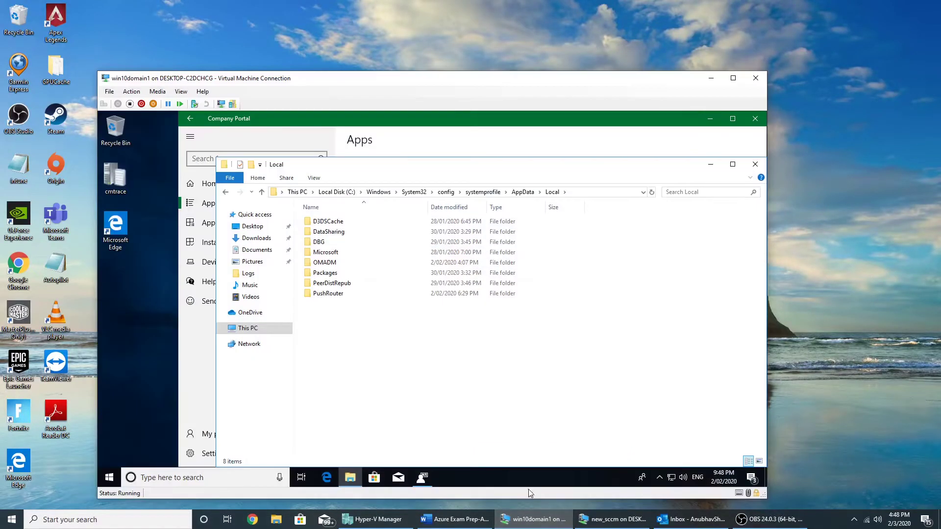
{"action": "left_click", "coordinate": [734, 78]}
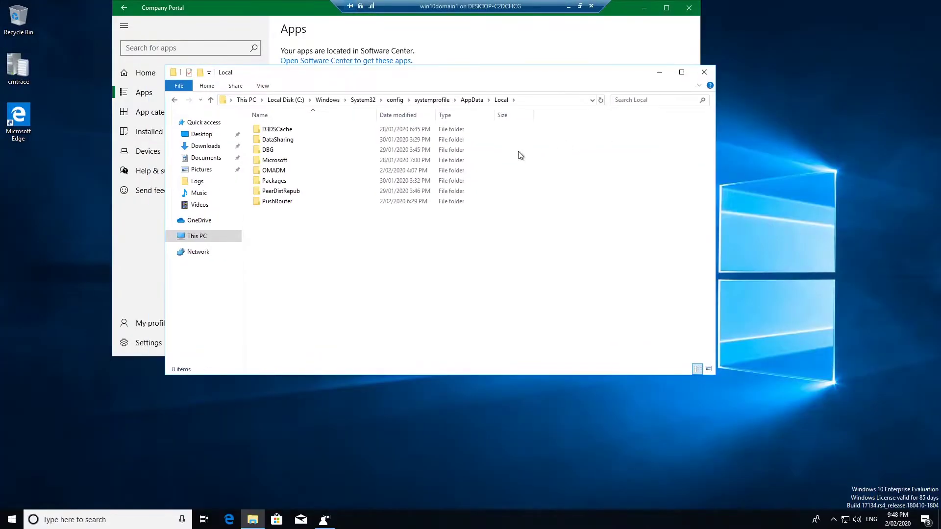
Open CoManagementHandler.log from C:\Windows\CCM\Logs in CMTrace
{"action": "left_click", "coordinate": [286, 99]}
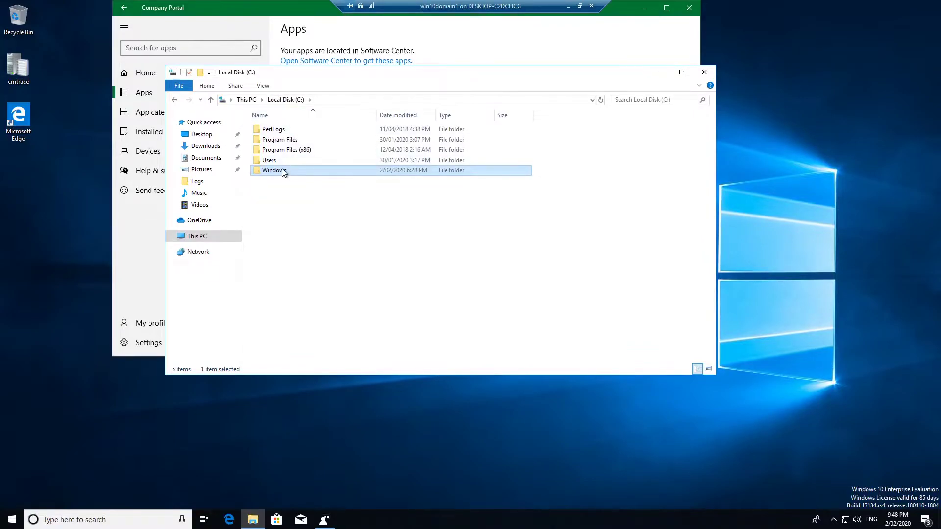
{"action": "double_click", "coordinate": [283, 171]}
{"action": "double_click", "coordinate": [282, 222]}
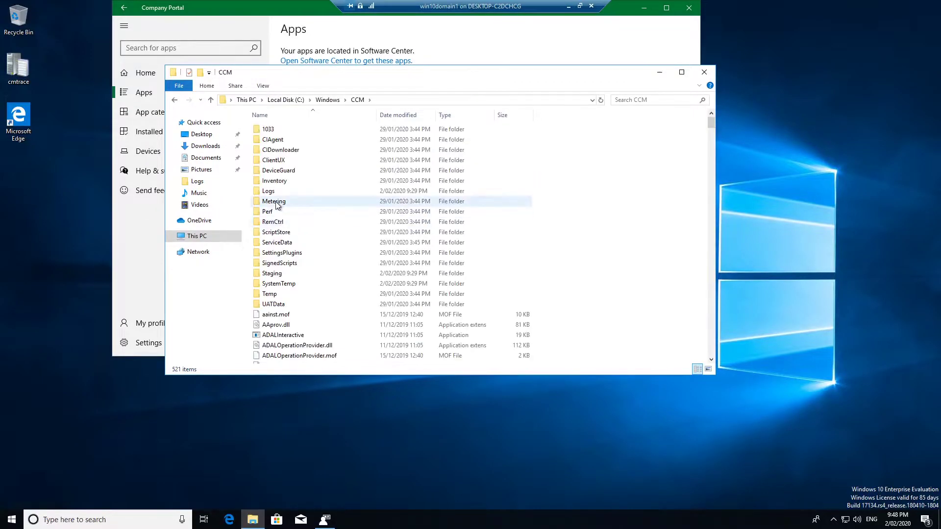
{"action": "double_click", "coordinate": [269, 191]}
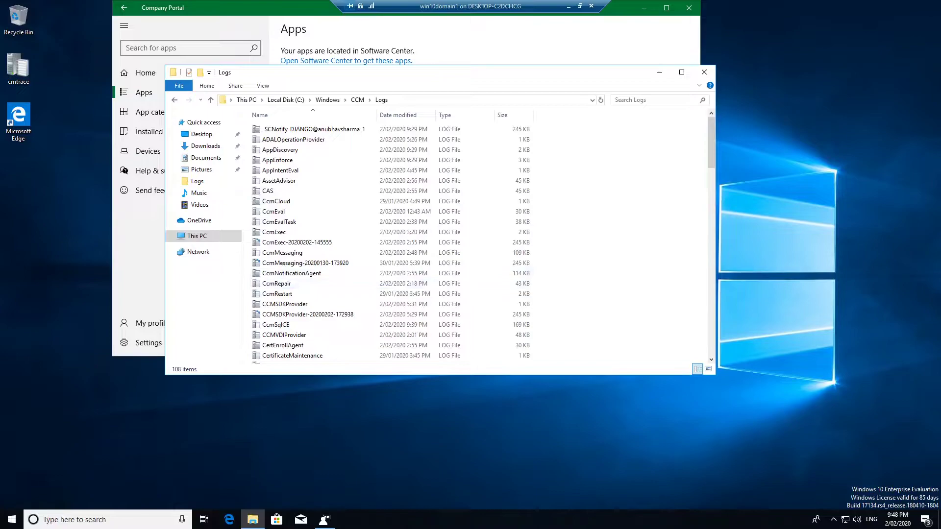
{"action": "type", "text": "co"}
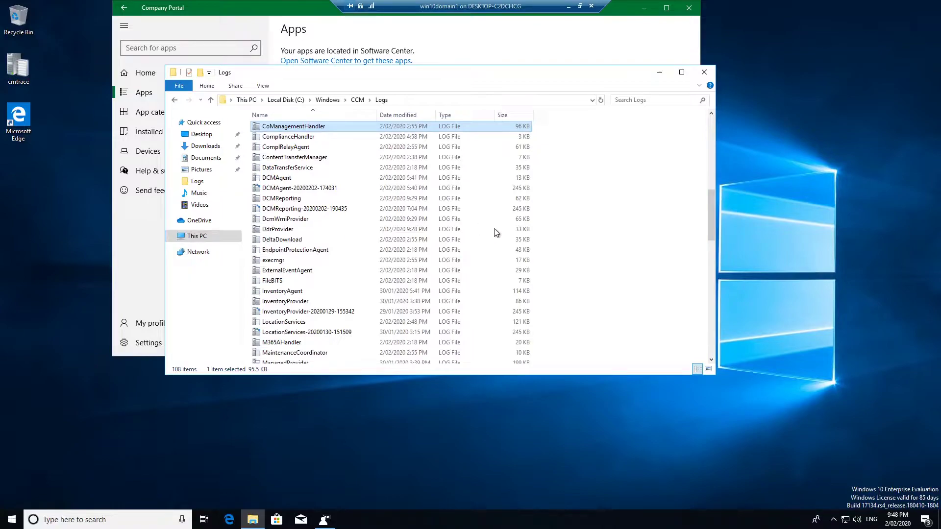
{"action": "double_click", "coordinate": [321, 127]}
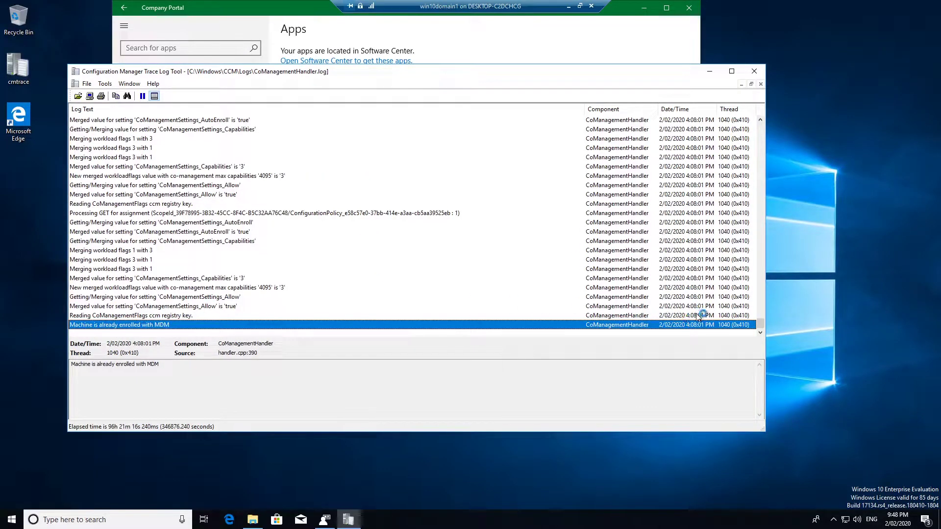
{"action": "left_click", "coordinate": [12, 519]}
Run the Machine Policy Retrieval & Evaluation Cycle from Control Panel's Configuration Manager applet, then close it
{"action": "type", "text": "contro"}
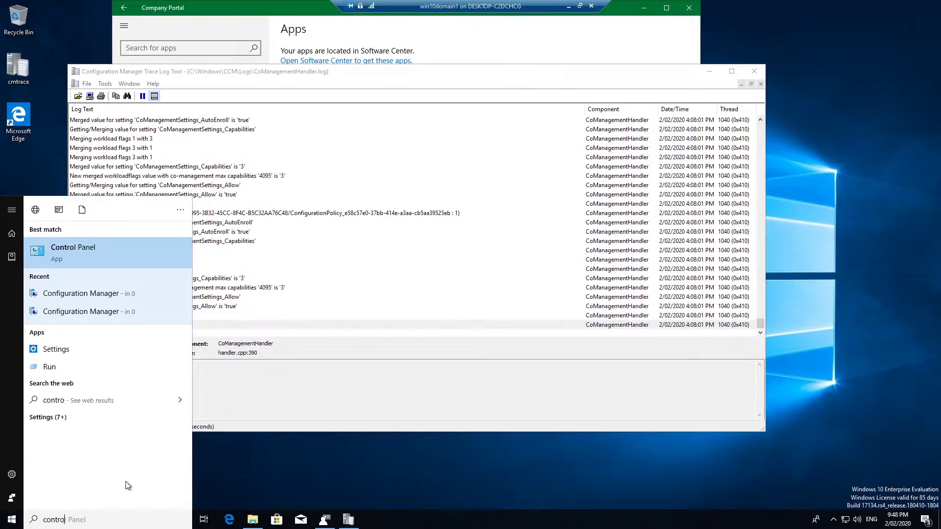
{"action": "key", "text": "Return"}
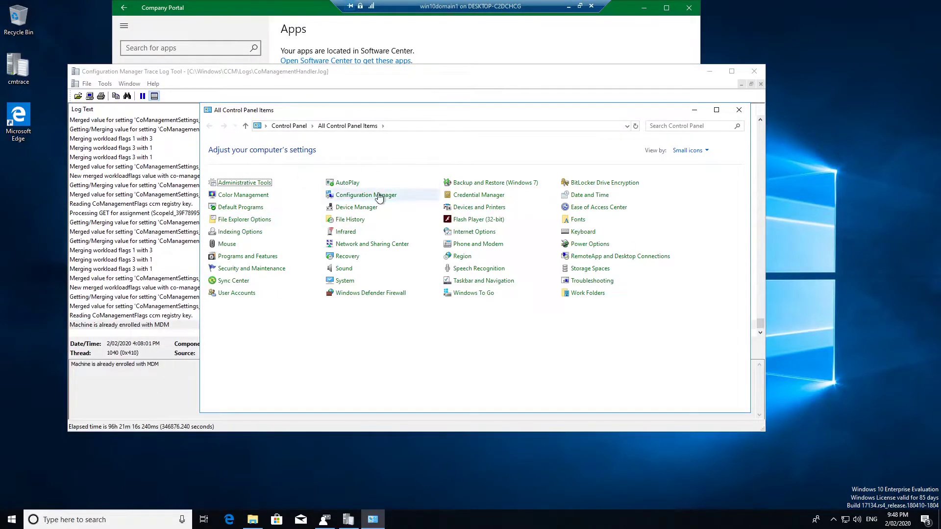
{"action": "left_click", "coordinate": [384, 196]}
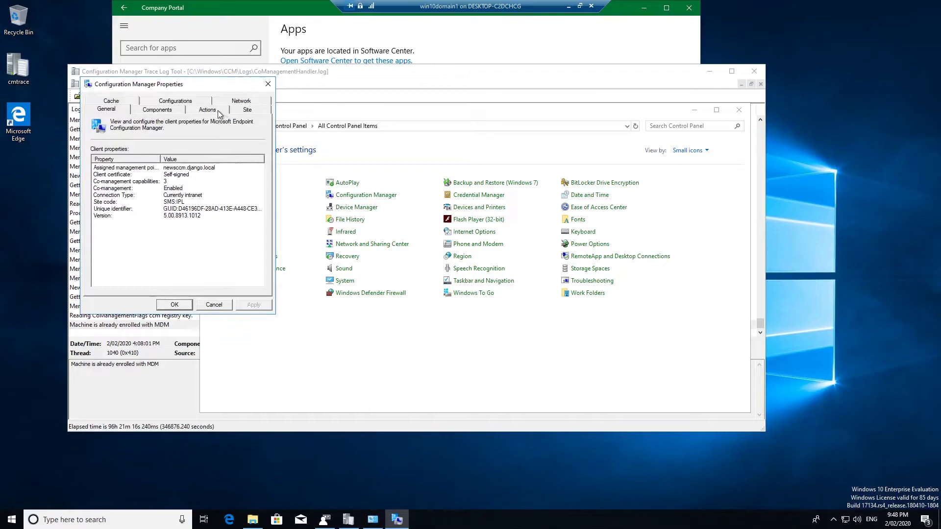
{"action": "left_click", "coordinate": [216, 110]}
{"action": "left_click", "coordinate": [160, 191]}
{"action": "left_click", "coordinate": [237, 283]}
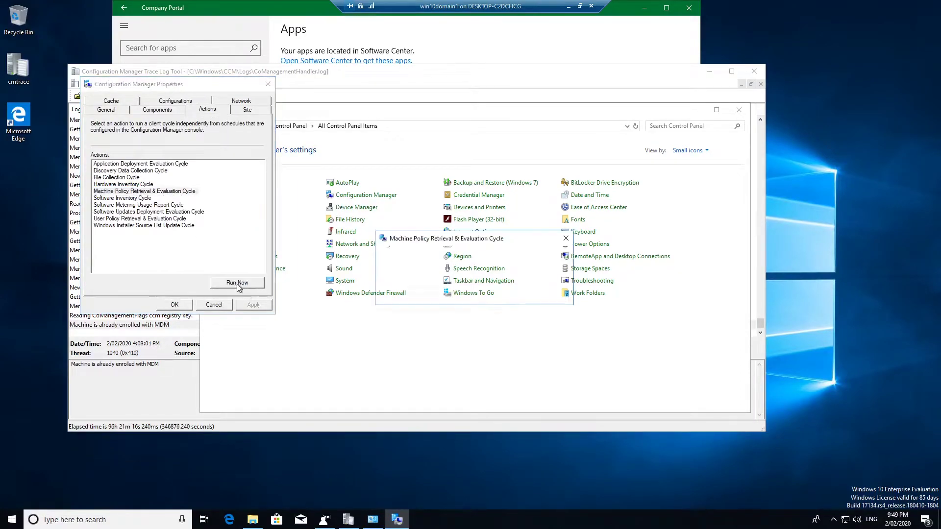
{"action": "left_click", "coordinate": [548, 294]}
{"action": "left_click", "coordinate": [182, 305]}
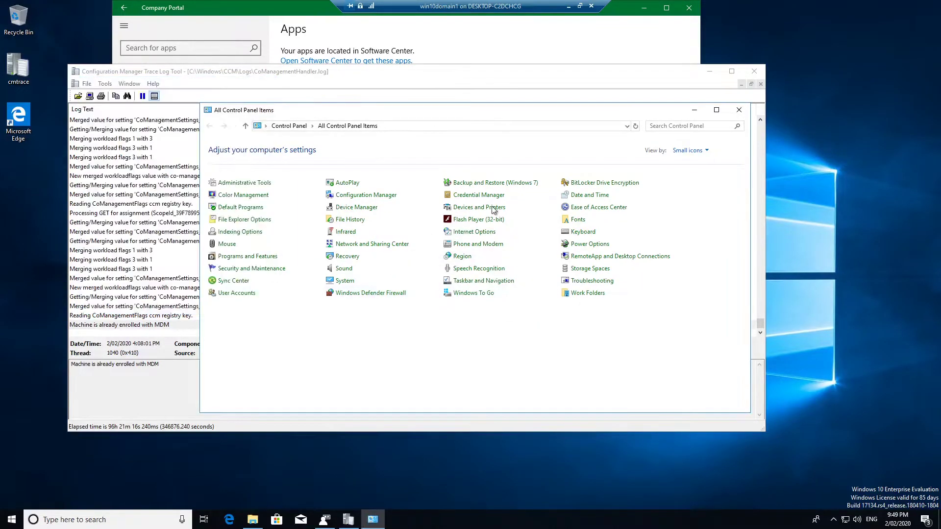
{"action": "left_click", "coordinate": [739, 110]}
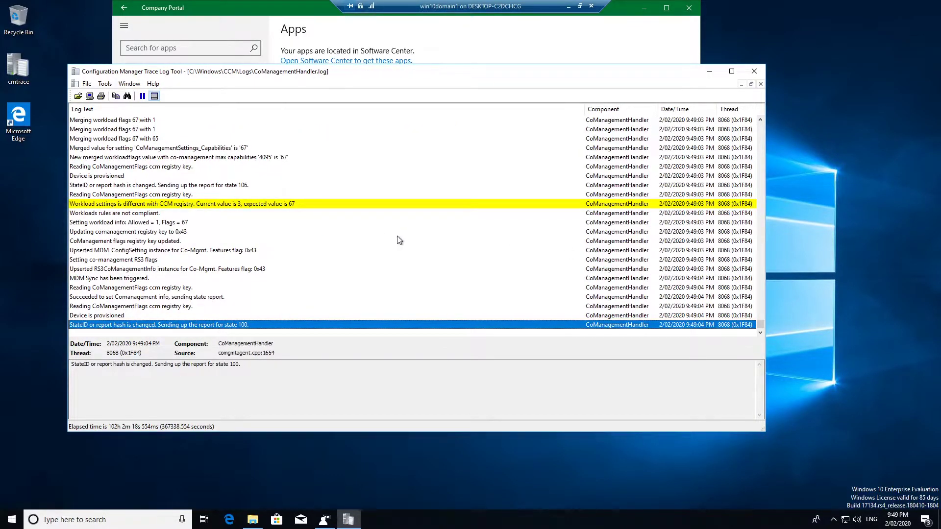
Review the workload flags merge, AutoEnroll, workload mismatch and MDM Sync triggered log entries, then close CMTrace
{"action": "scroll", "coordinate": [342, 236], "scroll_direction": "up", "scroll_amount": 3}
{"action": "left_click", "coordinate": [287, 193]}
{"action": "scroll", "coordinate": [288, 194], "scroll_direction": "up", "scroll_amount": 10}
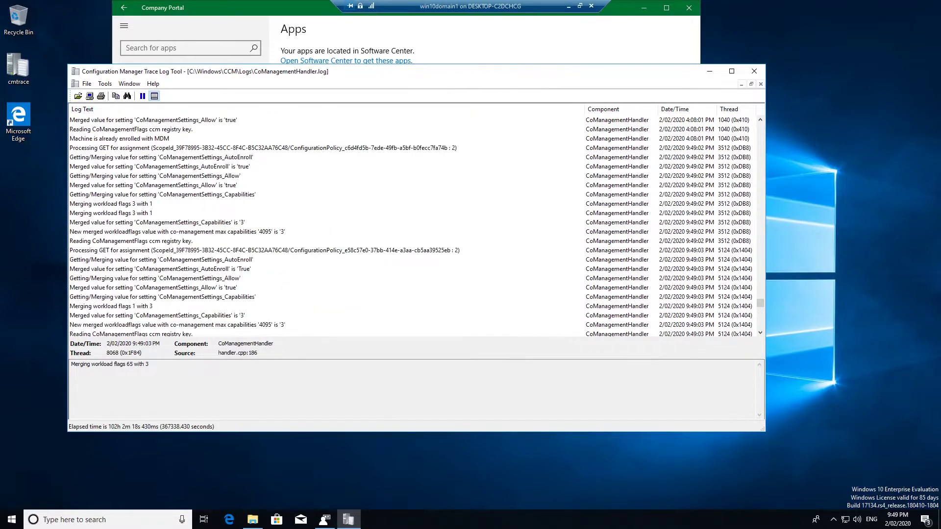
{"action": "left_click", "coordinate": [394, 269]}
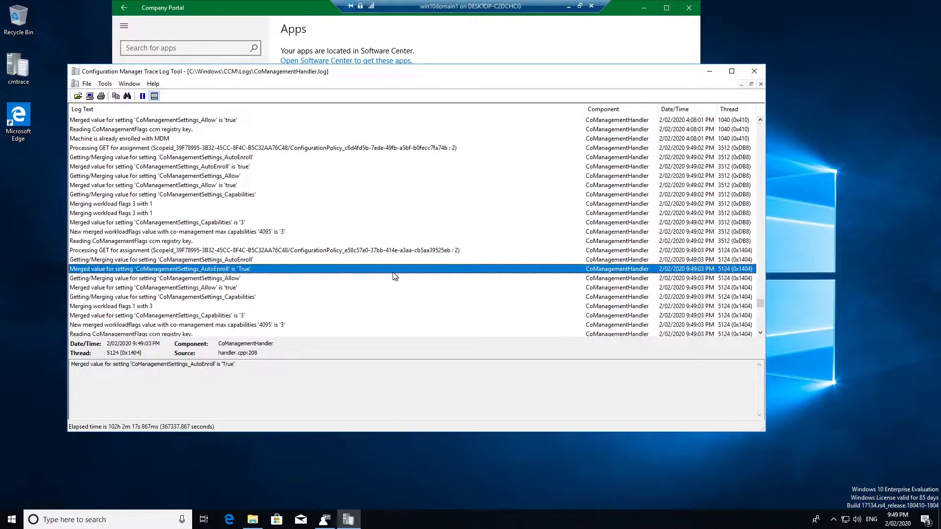
{"action": "scroll", "coordinate": [392, 272], "scroll_direction": "down", "scroll_amount": 5}
{"action": "scroll", "coordinate": [392, 273], "scroll_direction": "down", "scroll_amount": 6}
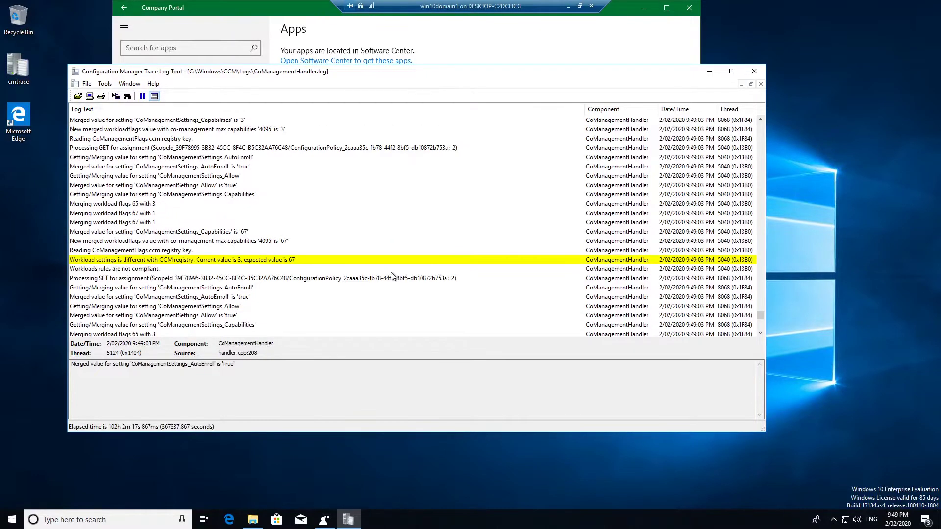
{"action": "left_click", "coordinate": [278, 261]}
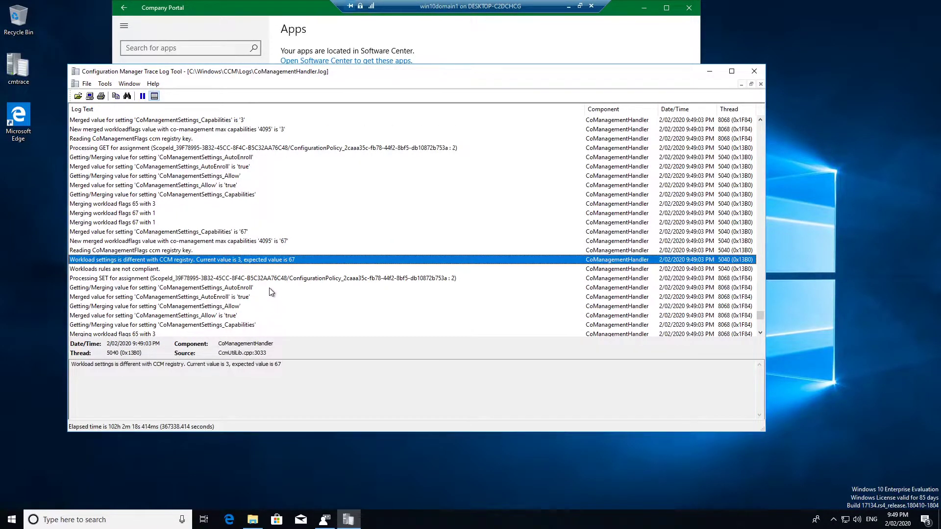
{"action": "scroll", "coordinate": [300, 275], "scroll_direction": "down", "scroll_amount": 7}
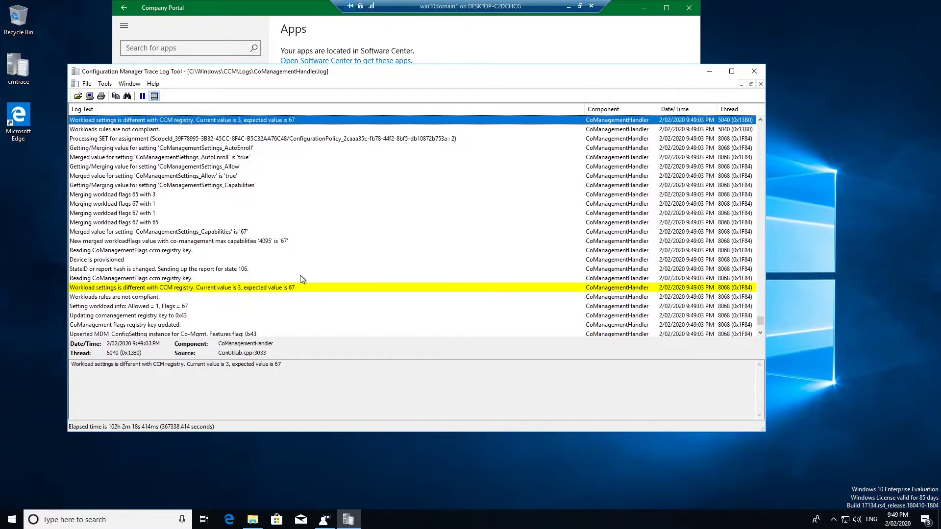
{"action": "left_click", "coordinate": [303, 278]}
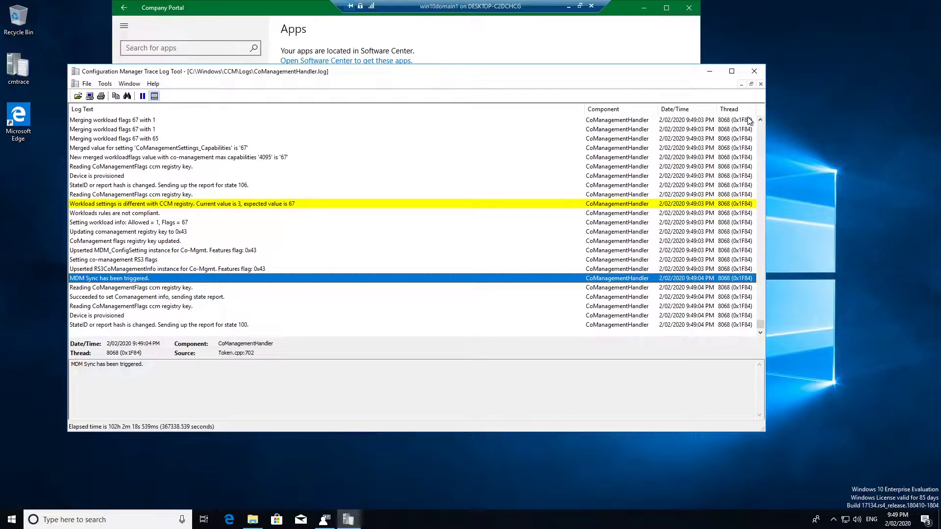
{"action": "left_click", "coordinate": [755, 72]}
Close Company Portal and File Explorer, then return to the win10domain1 virtual machine
{"action": "left_click", "coordinate": [689, 8]}
{"action": "left_click", "coordinate": [710, 71]}
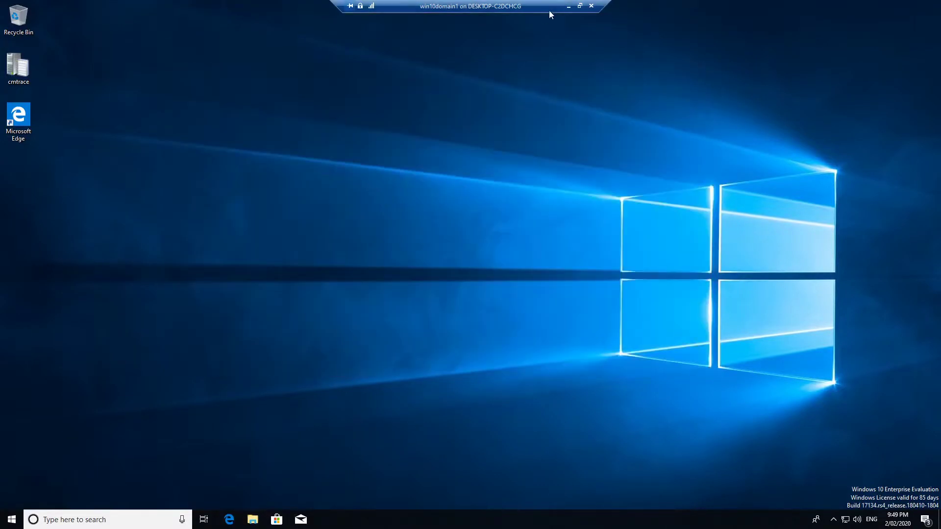
{"action": "left_click", "coordinate": [569, 6]}
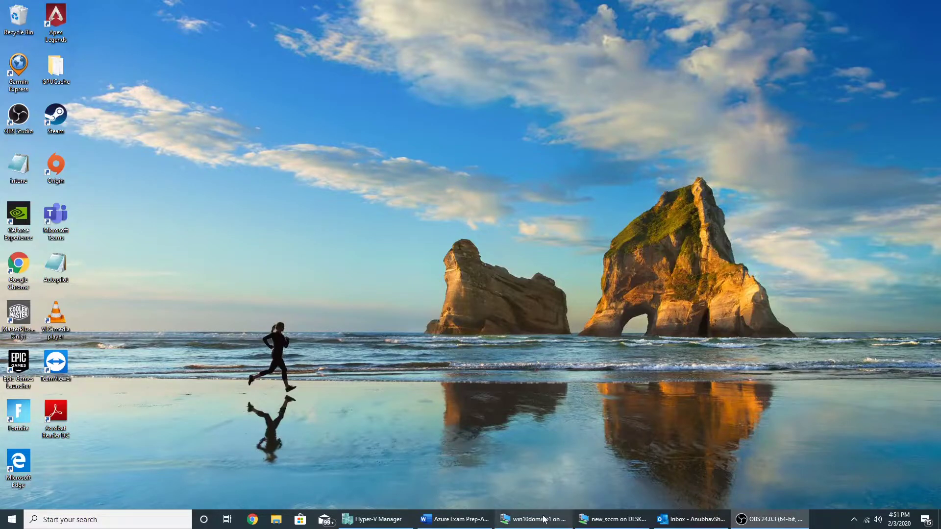
{"action": "left_click", "coordinate": [564, 521]}
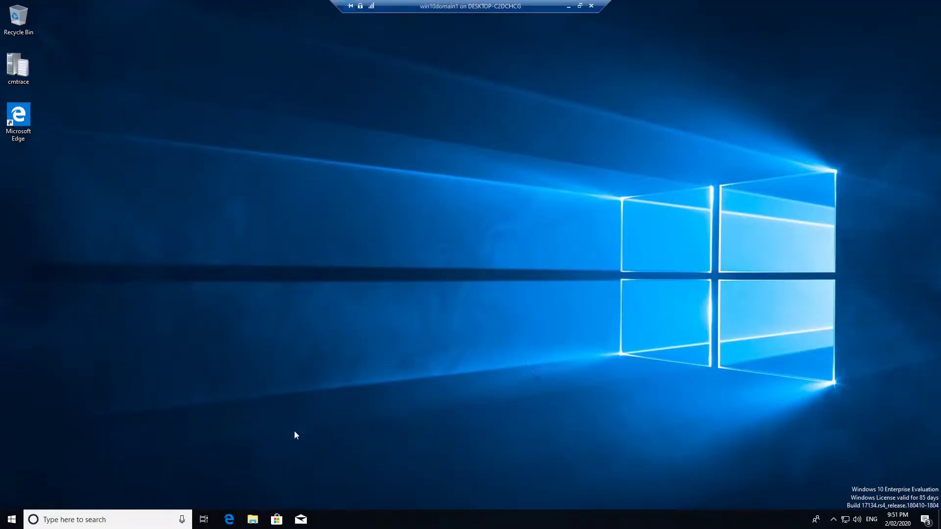
Browse C:\Program Files (x86)\Microsoft Intune Management Extension and look through its files
{"action": "left_click", "coordinate": [258, 515]}
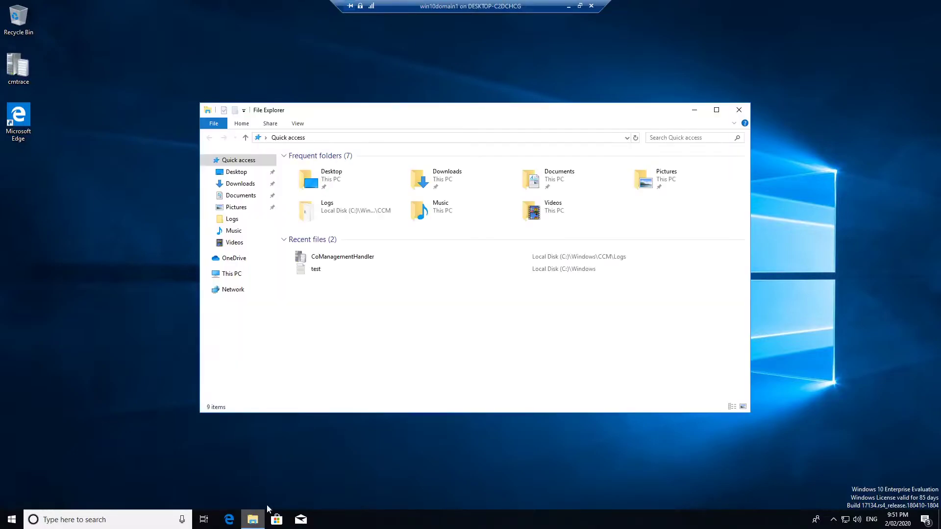
{"action": "left_click", "coordinate": [231, 273]}
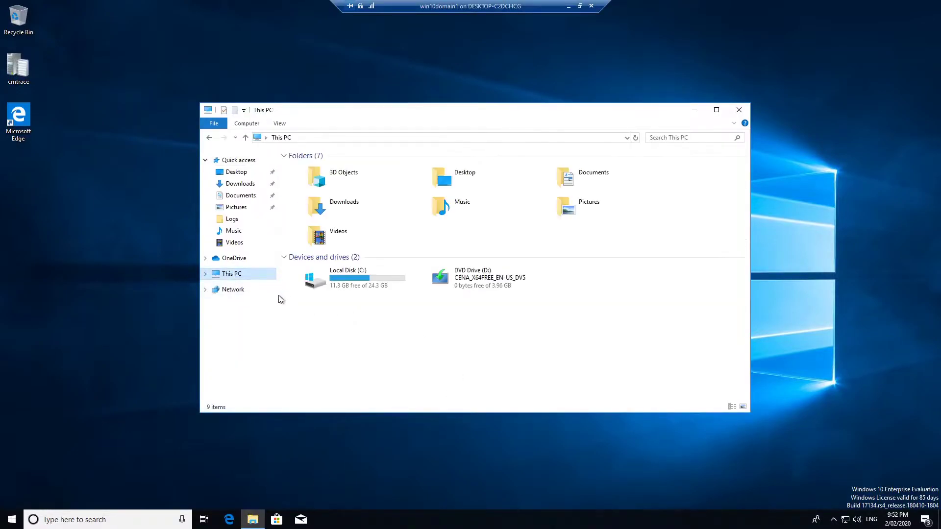
{"action": "double_click", "coordinate": [352, 280]}
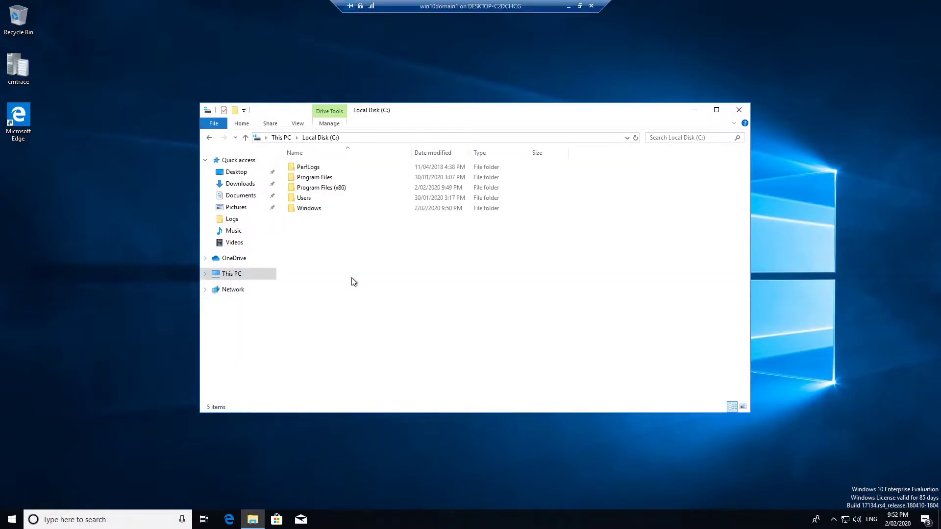
{"action": "double_click", "coordinate": [339, 190]}
{"action": "double_click", "coordinate": [339, 191]}
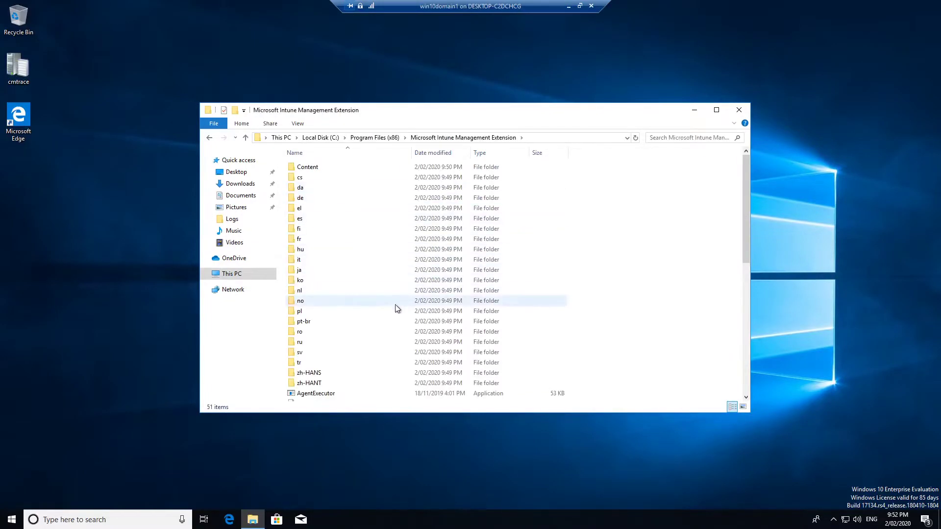
{"action": "scroll", "coordinate": [392, 304], "scroll_direction": "down", "scroll_amount": 9}
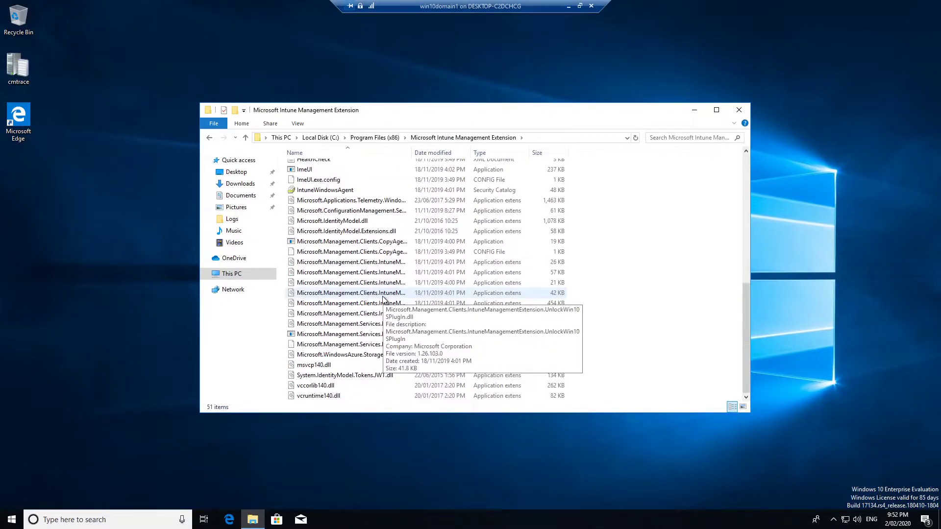
{"action": "scroll", "coordinate": [383, 298], "scroll_direction": "up", "scroll_amount": 9}
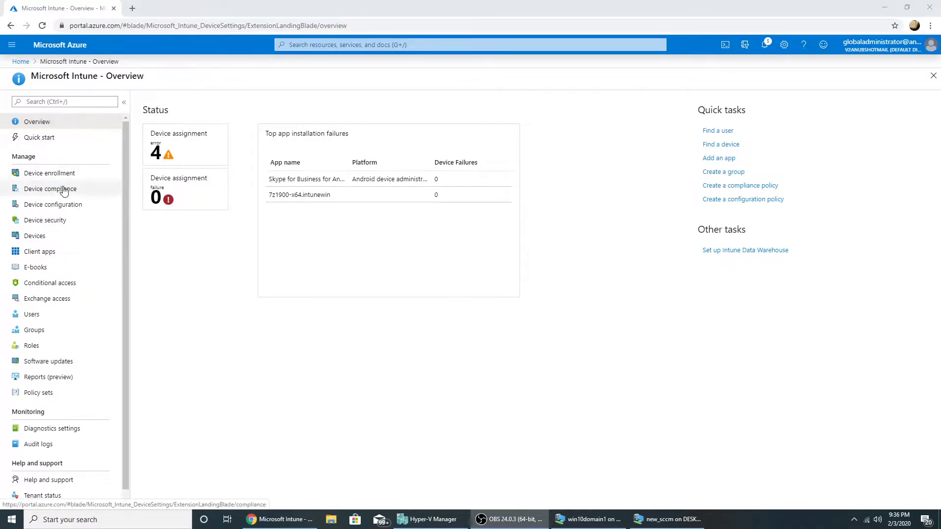
Filter the Intune Apps list to show unassigned apps only
{"action": "left_click", "coordinate": [49, 252]}
{"action": "left_click", "coordinate": [36, 160]}
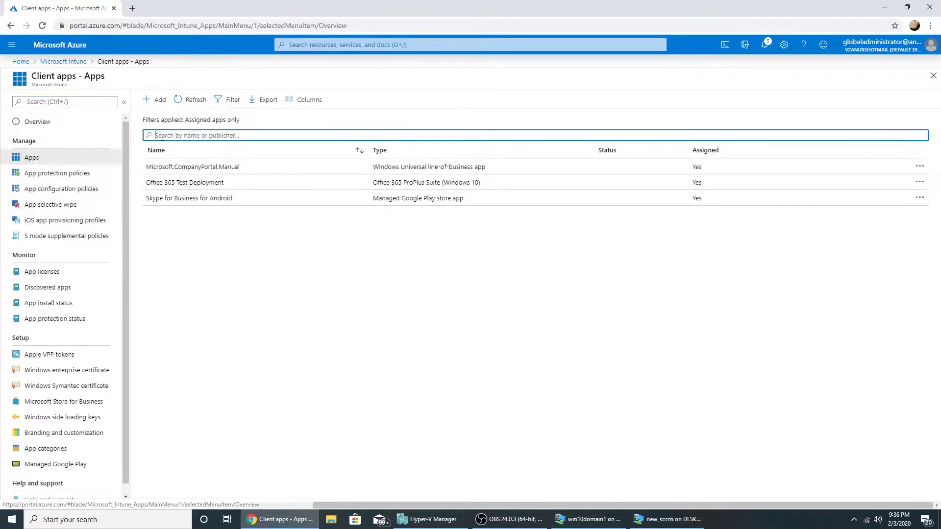
{"action": "left_click", "coordinate": [229, 99]}
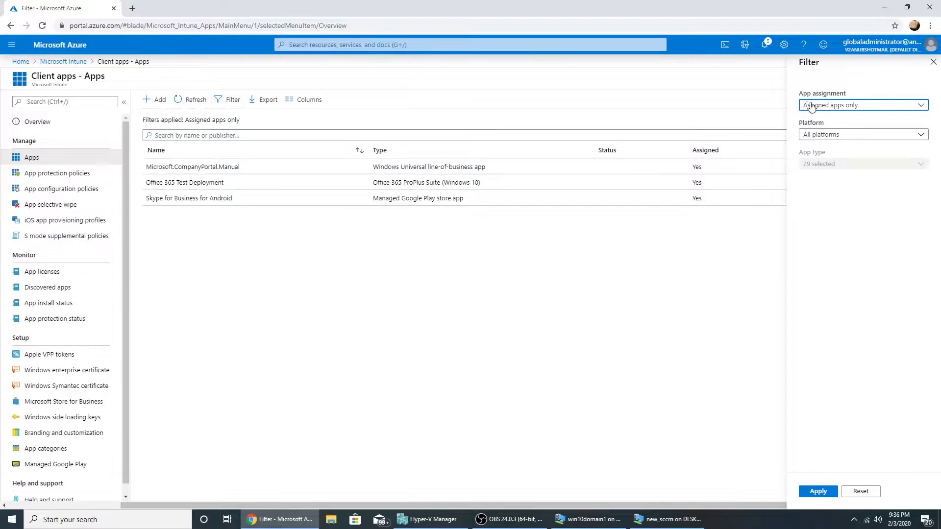
{"action": "left_click", "coordinate": [811, 105]}
{"action": "left_click", "coordinate": [830, 149]}
{"action": "left_click", "coordinate": [818, 492]}
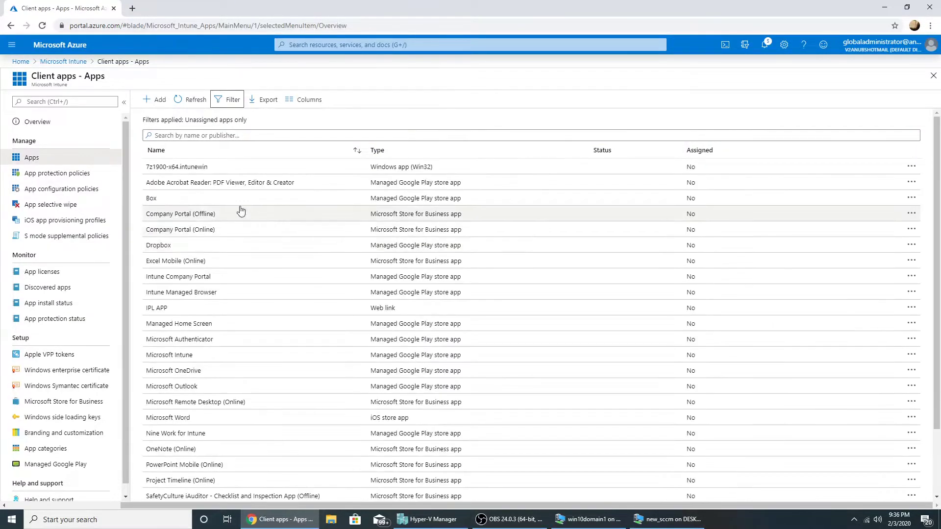
Review the 7z1900-x64.intunewin app's properties down to its empty assignments
{"action": "left_click", "coordinate": [201, 168]}
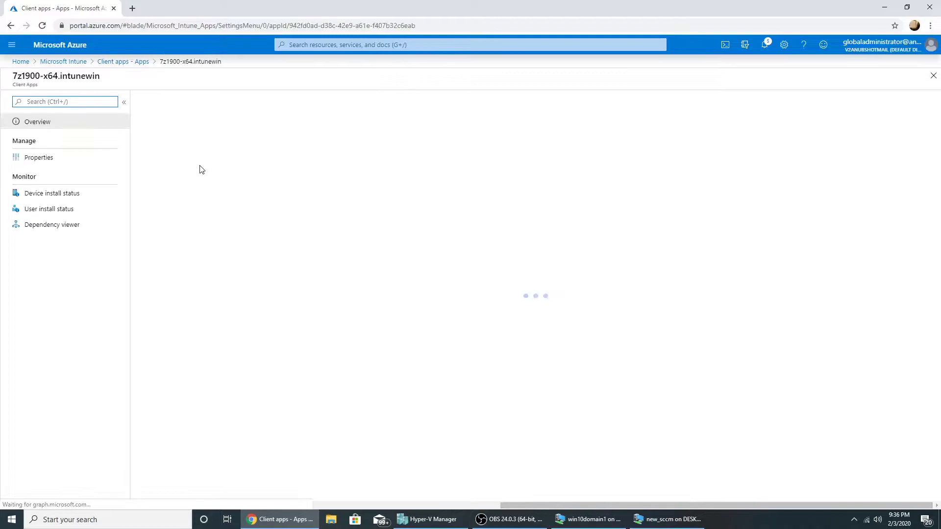
{"action": "left_click", "coordinate": [34, 159]}
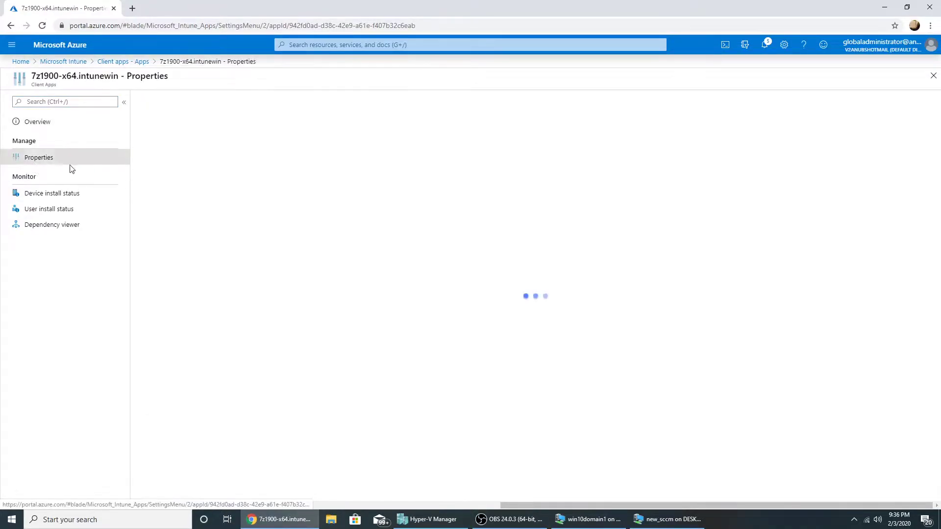
{"action": "scroll", "coordinate": [555, 246], "scroll_direction": "down", "scroll_amount": 5}
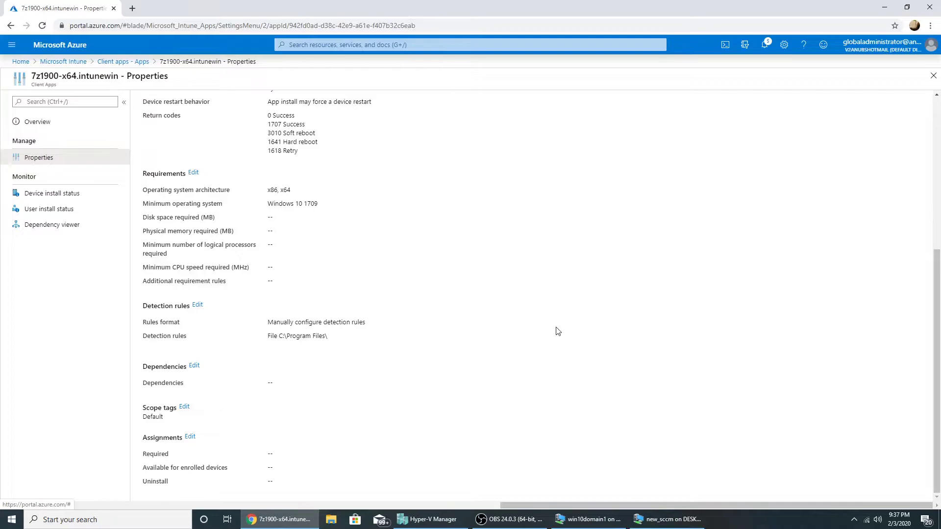
Add the _intune Users group under Available for enrolled devices and save the assignment
{"action": "left_click", "coordinate": [190, 437]}
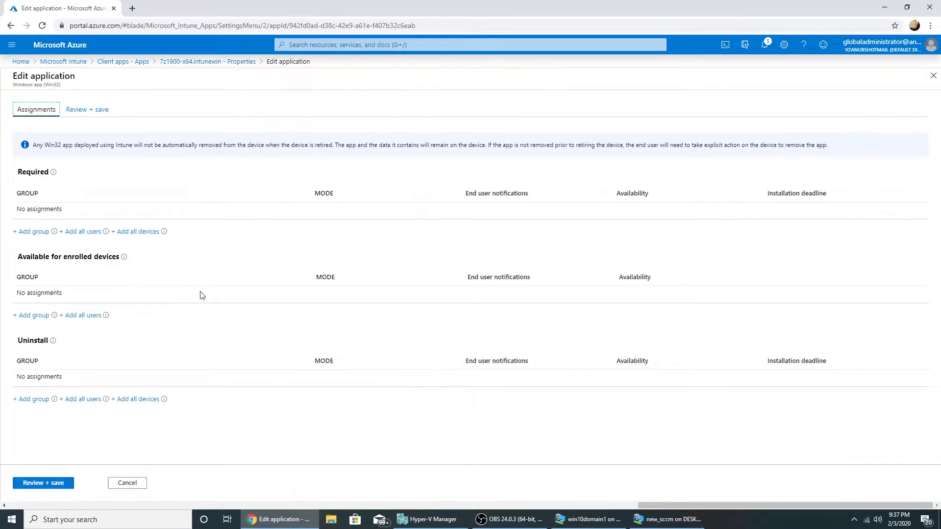
{"action": "left_click", "coordinate": [43, 317]}
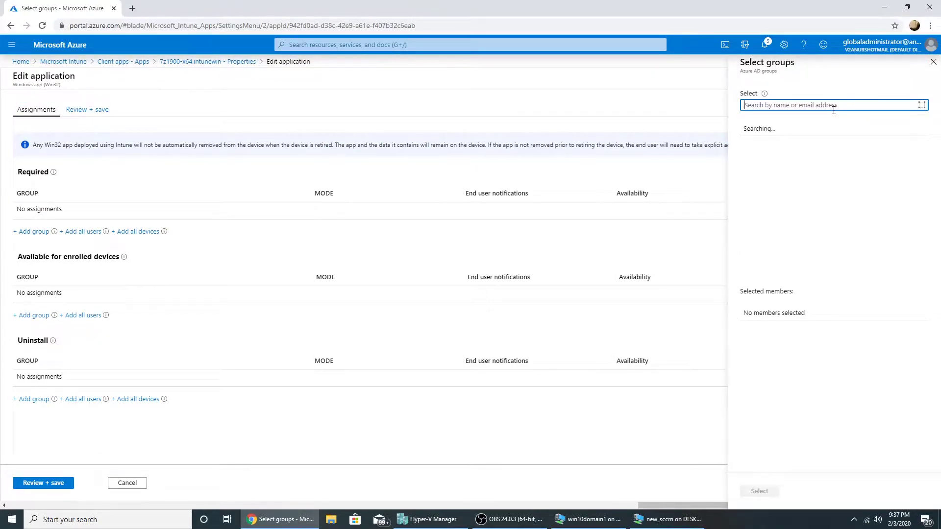
{"action": "type", "text": "_"}
{"action": "left_click", "coordinate": [816, 131]}
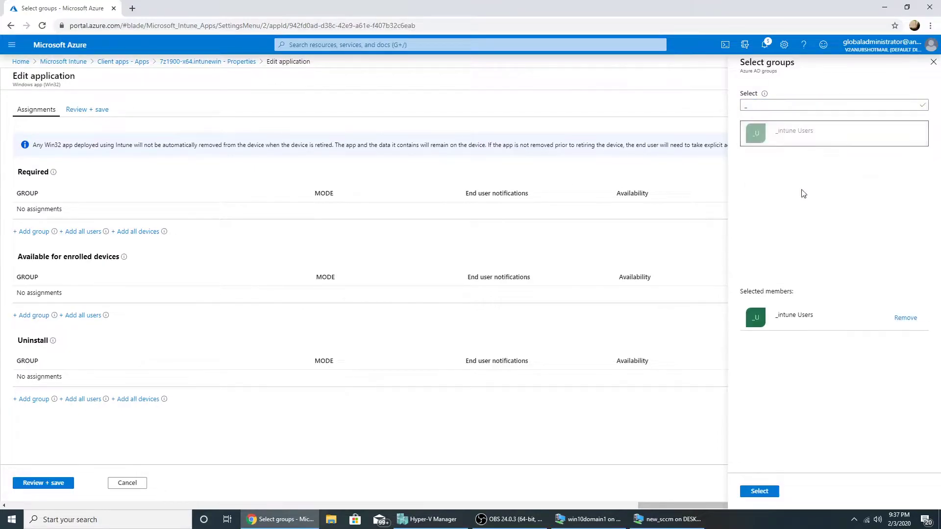
{"action": "left_click", "coordinate": [768, 495]}
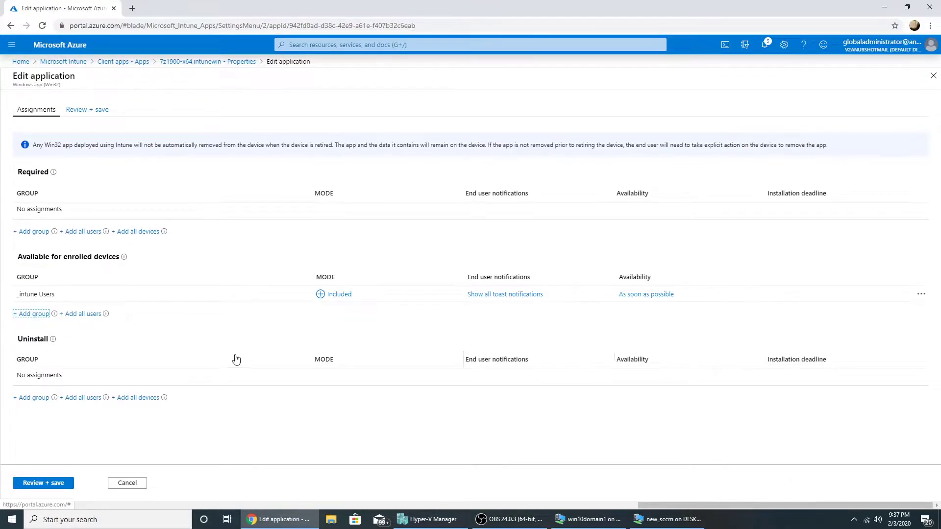
{"action": "left_click", "coordinate": [55, 483]}
{"action": "left_click", "coordinate": [36, 483]}
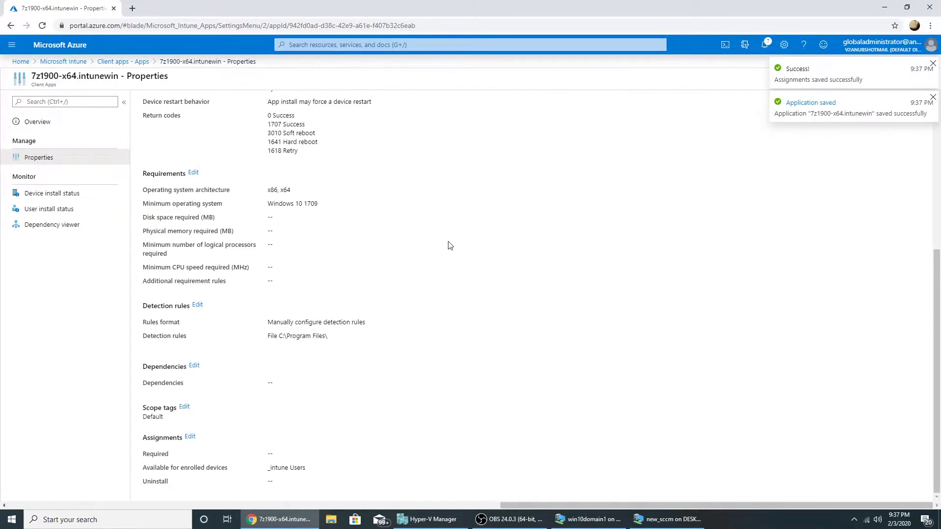
Start deploying 7Zip and target the Pilot Intune device collection in the Intune coll folder
{"action": "left_click", "coordinate": [665, 520]}
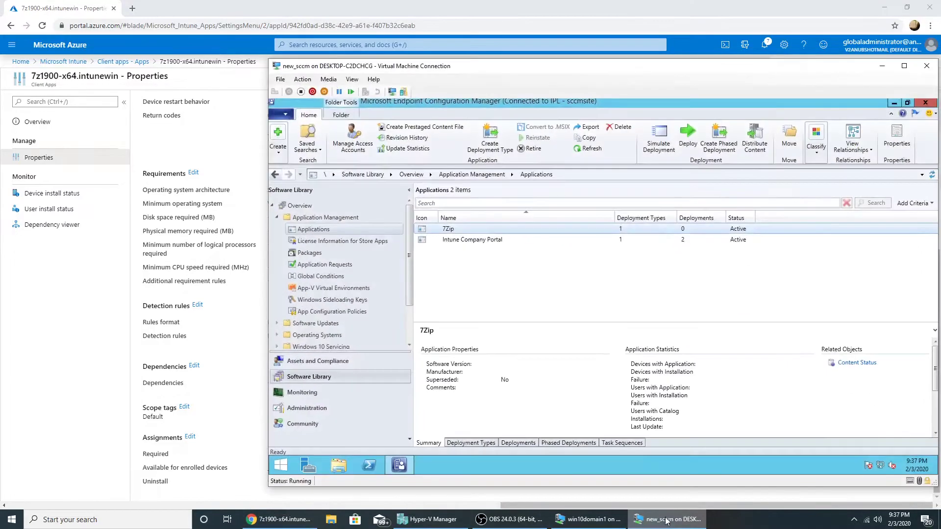
{"action": "right_click", "coordinate": [456, 231]}
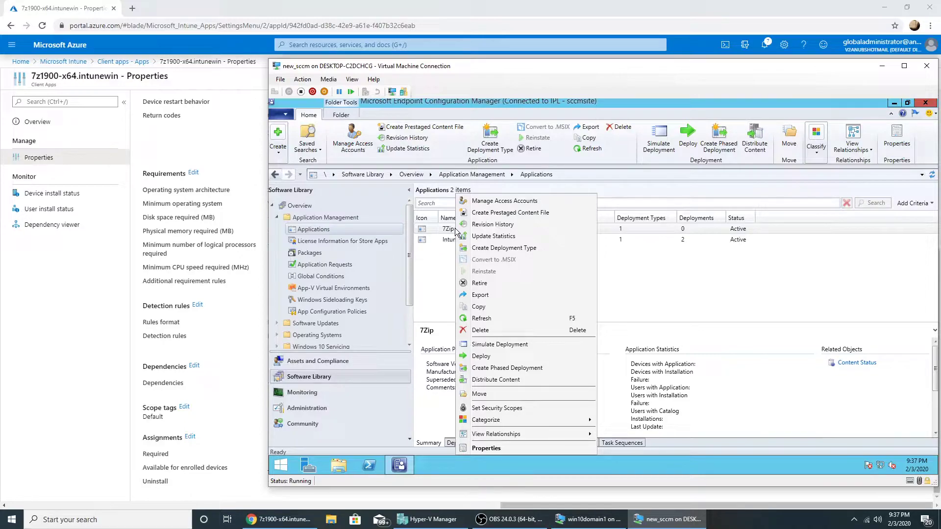
{"action": "left_click", "coordinate": [490, 355]}
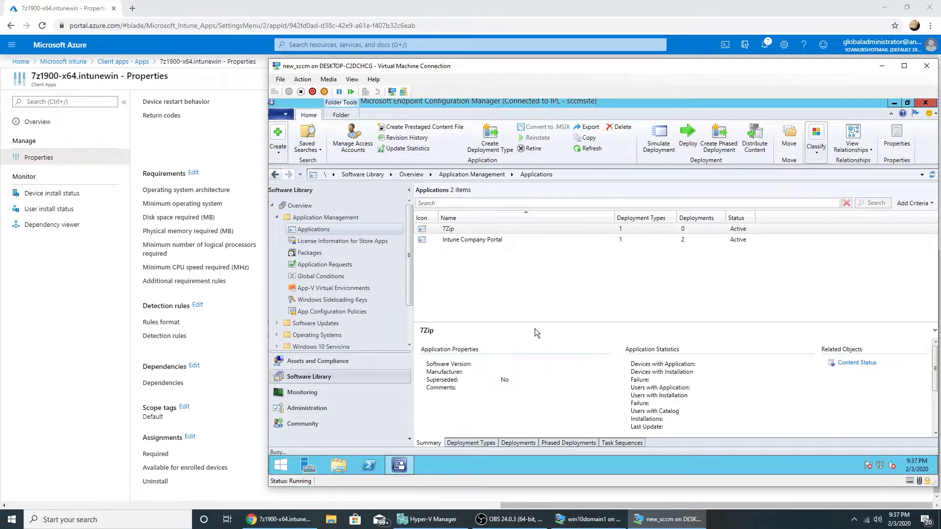
{"action": "left_click", "coordinate": [742, 216]}
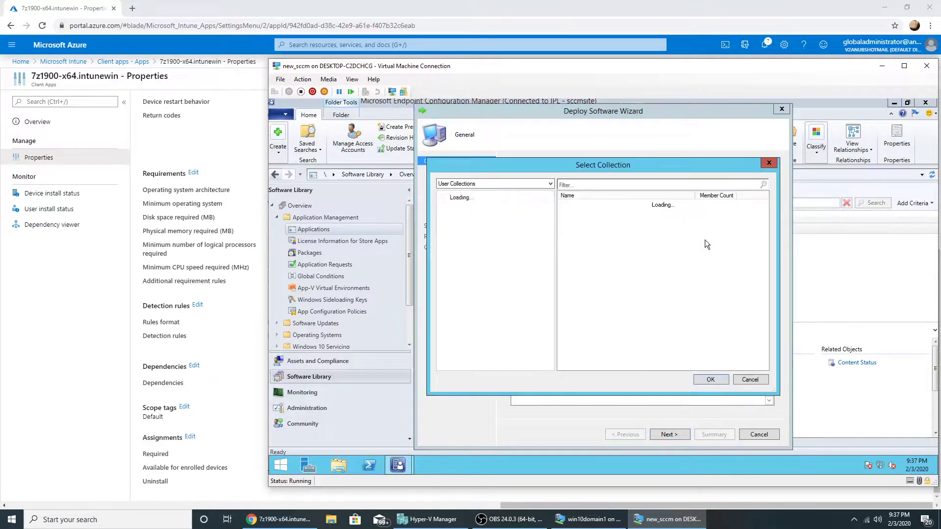
{"action": "left_click", "coordinate": [498, 184]}
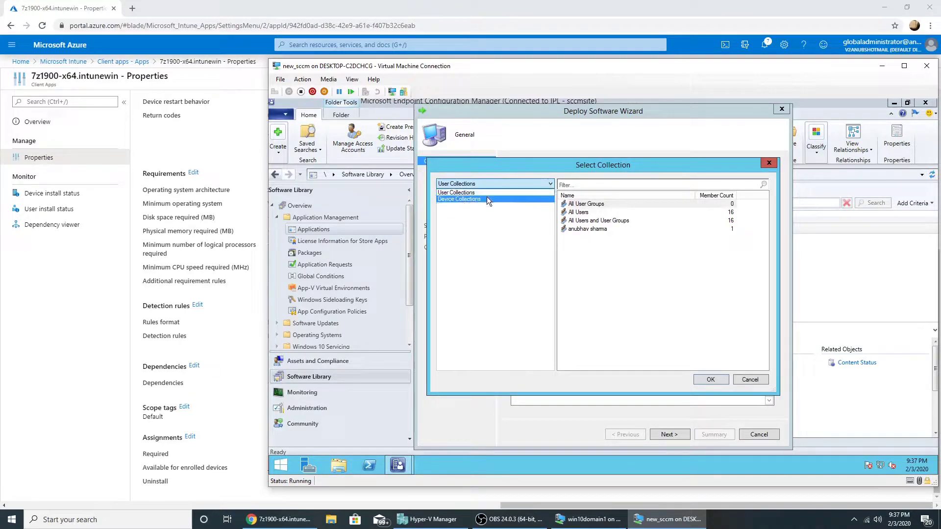
{"action": "left_click", "coordinate": [487, 196]}
{"action": "left_click", "coordinate": [474, 208]}
{"action": "left_click", "coordinate": [582, 205]}
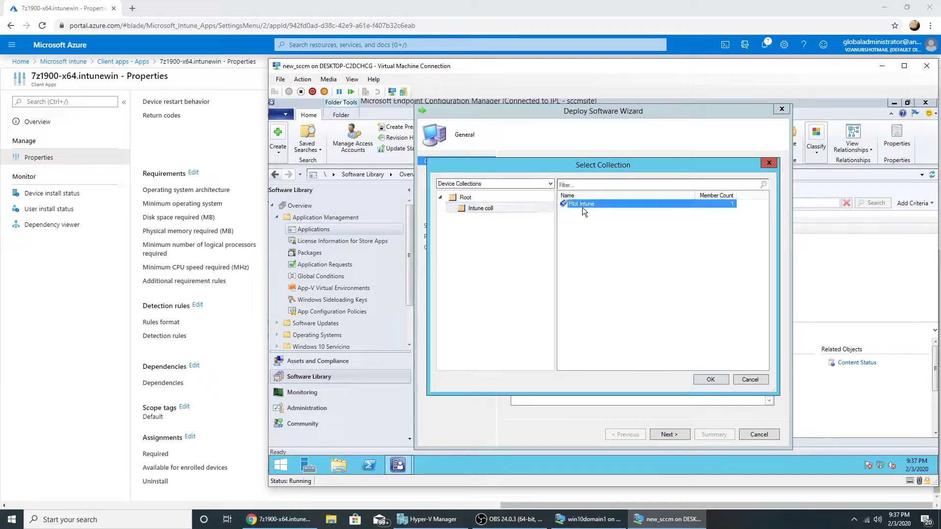
{"action": "left_click", "coordinate": [710, 379]}
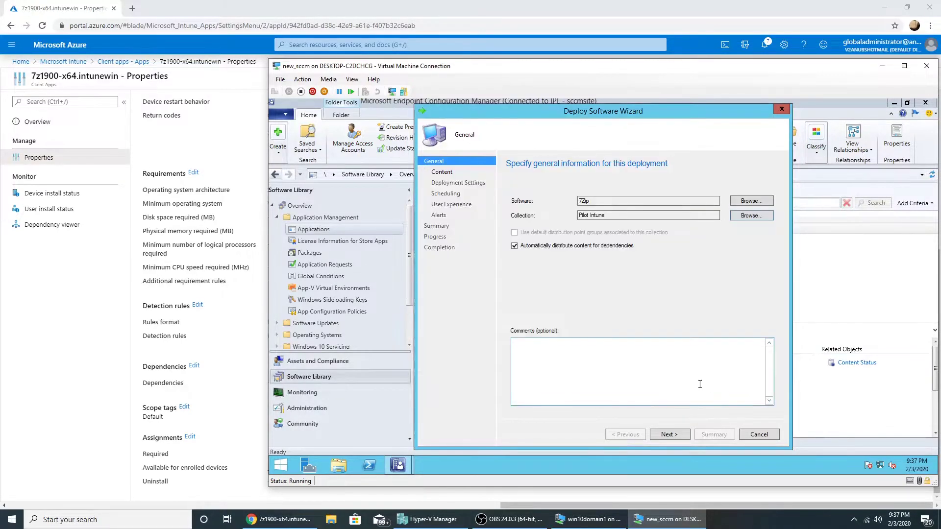
Schedule availability based on client local time and finish the deployment wizard
{"action": "left_click", "coordinate": [678, 435]}
{"action": "left_click", "coordinate": [675, 434]}
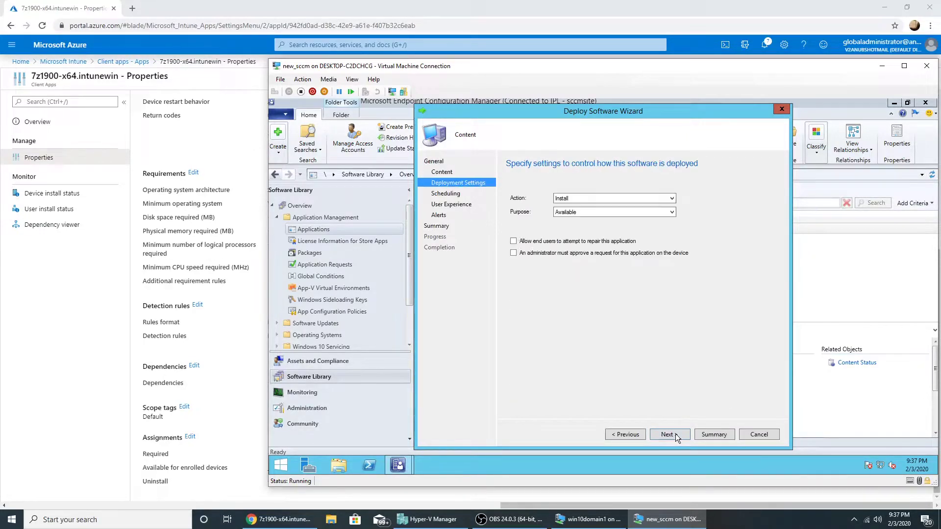
{"action": "left_click", "coordinate": [663, 431]}
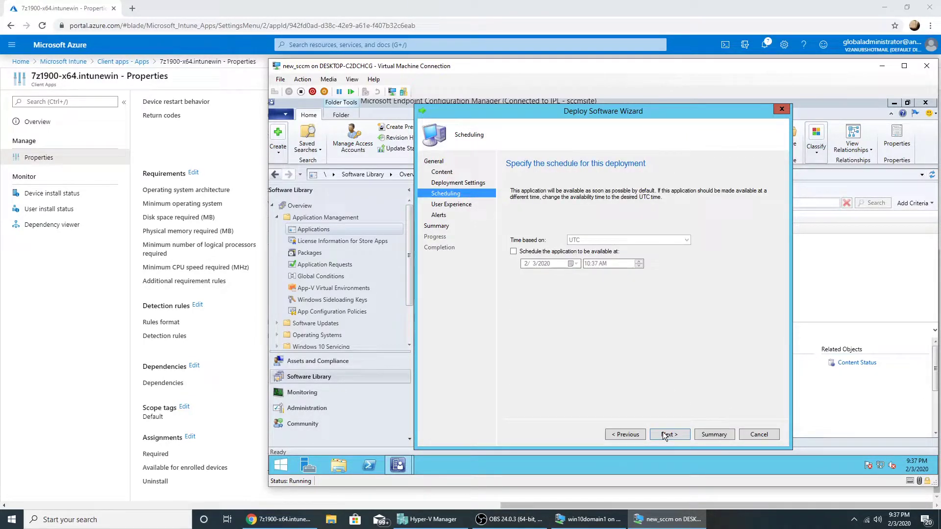
{"action": "left_click", "coordinate": [595, 254]}
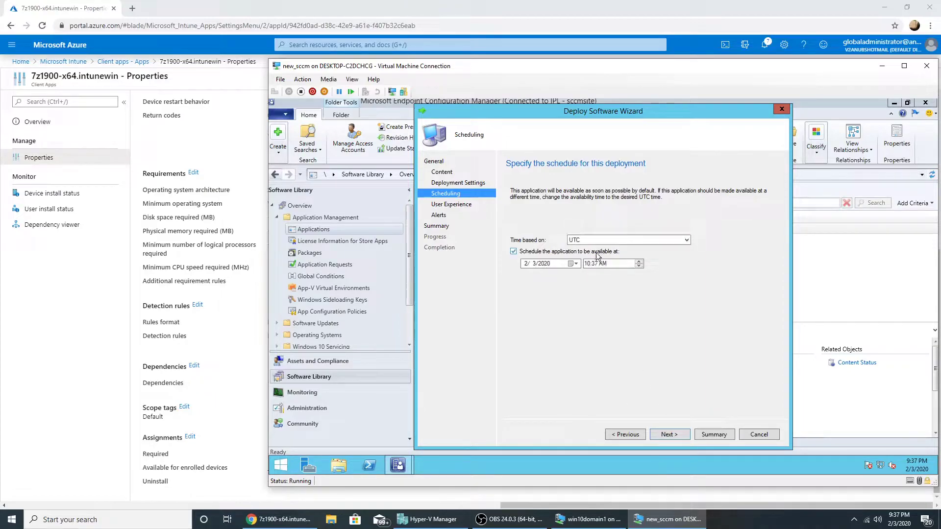
{"action": "left_click", "coordinate": [617, 239]}
{"action": "left_click", "coordinate": [617, 254]}
{"action": "left_click", "coordinate": [663, 435]}
{"action": "left_click", "coordinate": [663, 436]}
{"action": "left_click", "coordinate": [663, 435]}
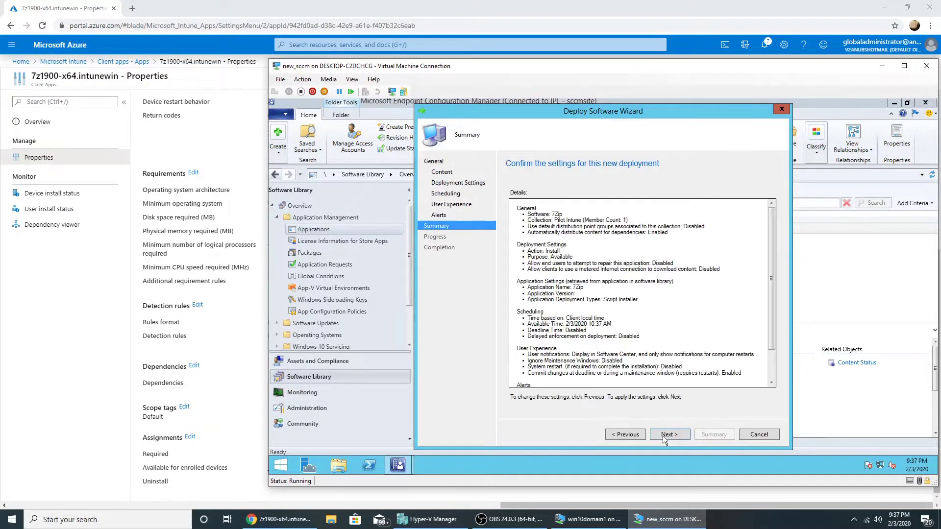
{"action": "left_click", "coordinate": [663, 435]}
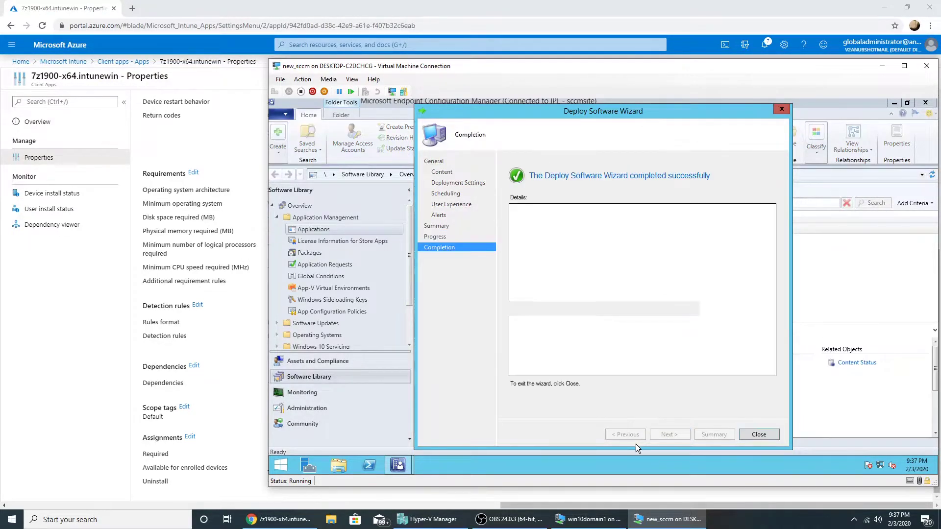
Close the deployment wizard and run the client's Machine Policy Retrieval & Evaluation Cycle from Control Panel
{"action": "left_click", "coordinate": [759, 435]}
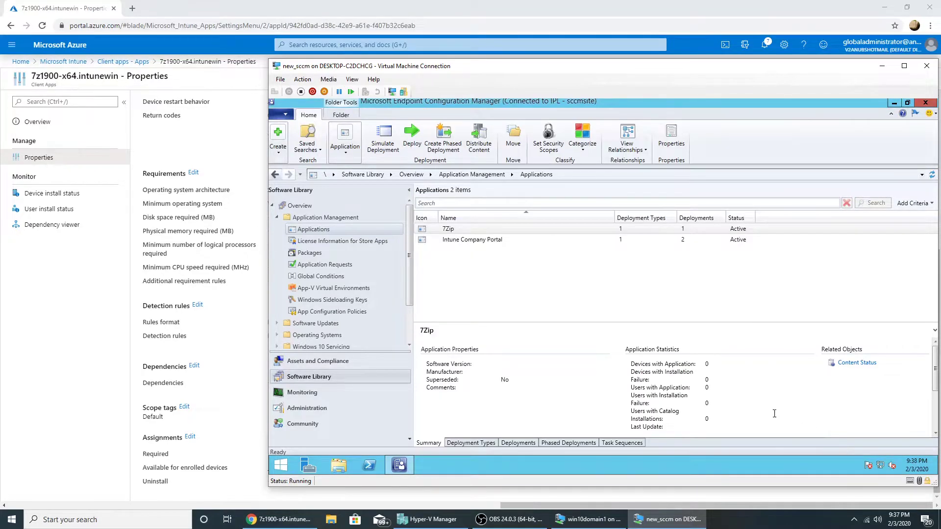
{"action": "left_click", "coordinate": [588, 519]}
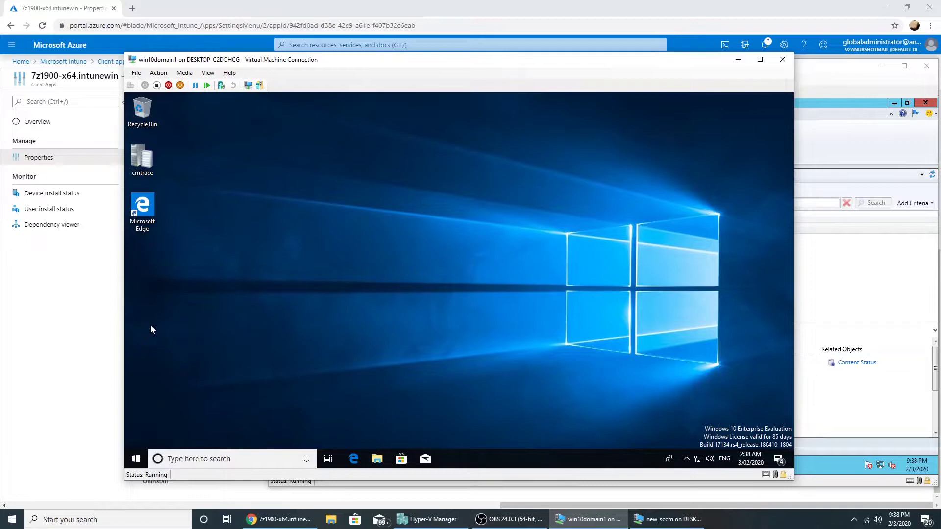
{"action": "left_click", "coordinate": [139, 463]}
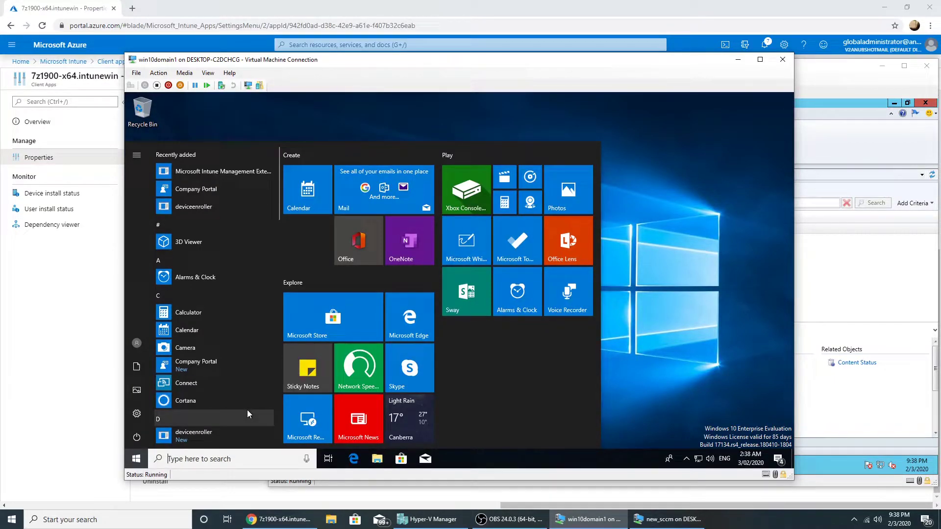
{"action": "type", "text": "control"}
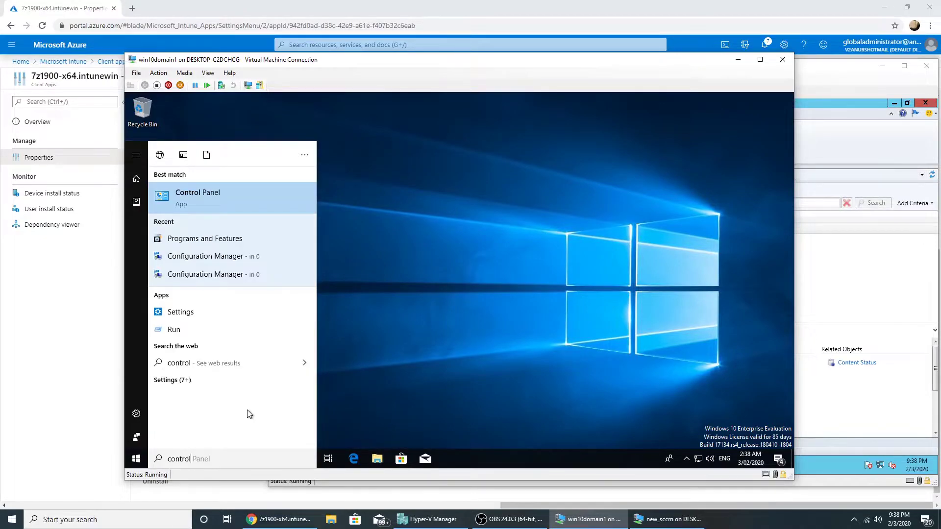
{"action": "left_click", "coordinate": [192, 197]}
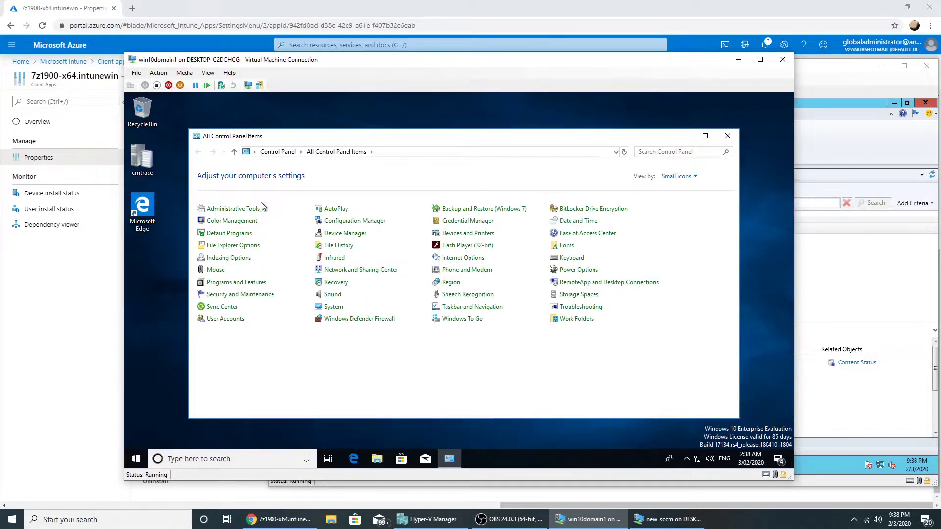
{"action": "left_click", "coordinate": [355, 221]}
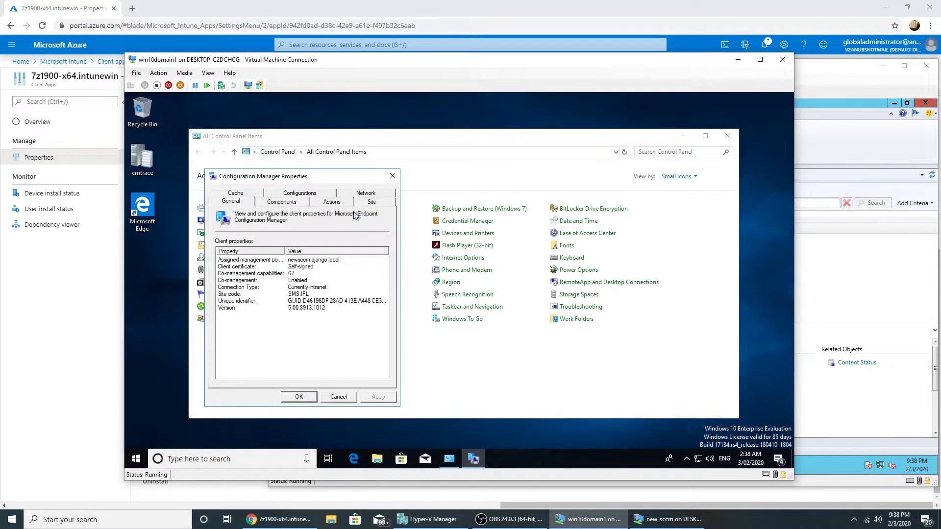
{"action": "left_click", "coordinate": [326, 203]}
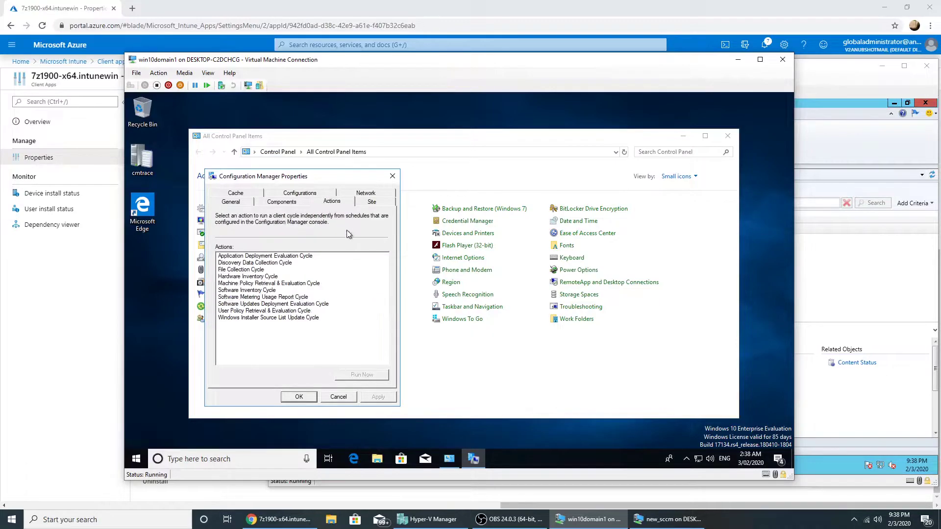
{"action": "left_click", "coordinate": [292, 287]}
{"action": "left_click", "coordinate": [363, 375]}
{"action": "left_click", "coordinate": [537, 312]}
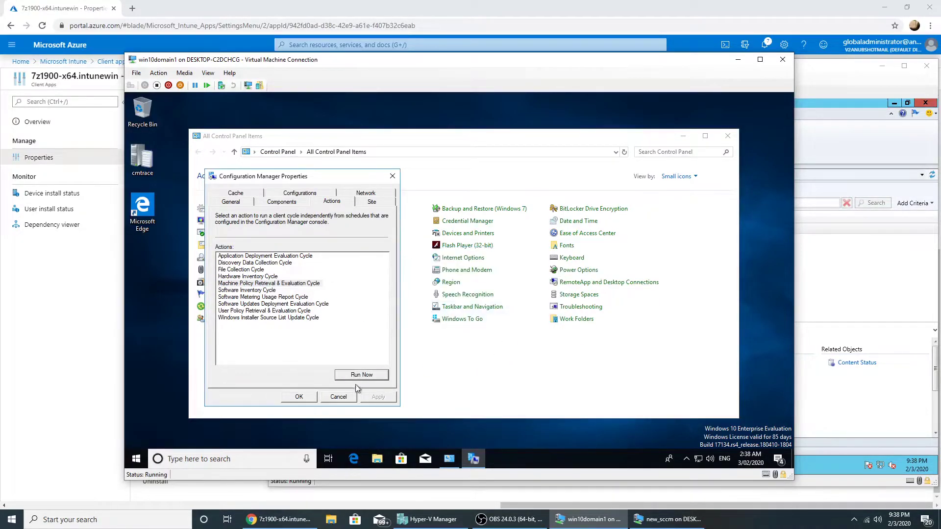
{"action": "left_click", "coordinate": [312, 398]}
In Access work or school, sync the connected work account's device, then minimise Settings
{"action": "left_click", "coordinate": [137, 459]}
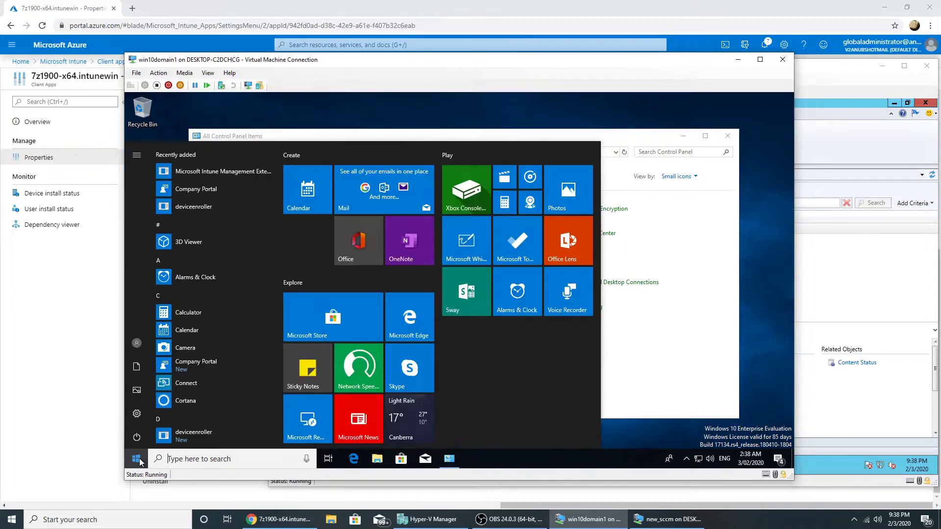
{"action": "type", "text": "access"}
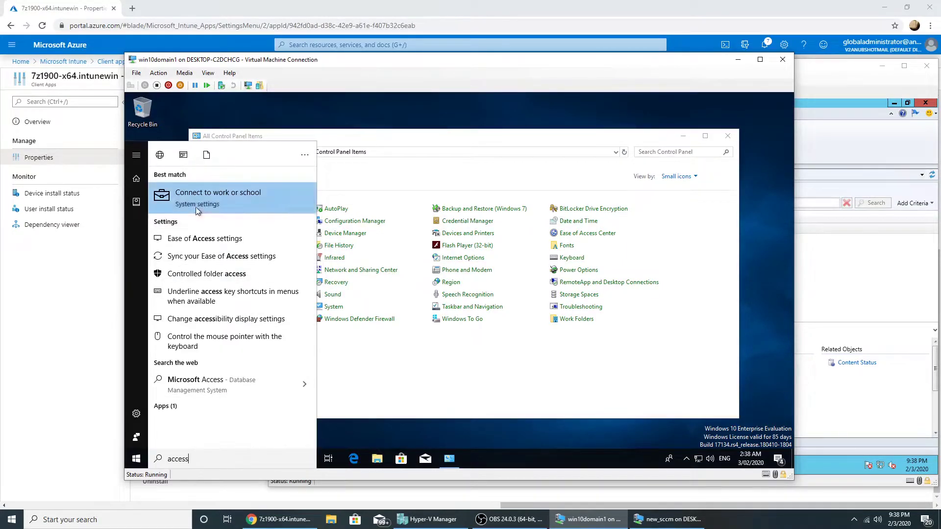
{"action": "left_click", "coordinate": [198, 209]}
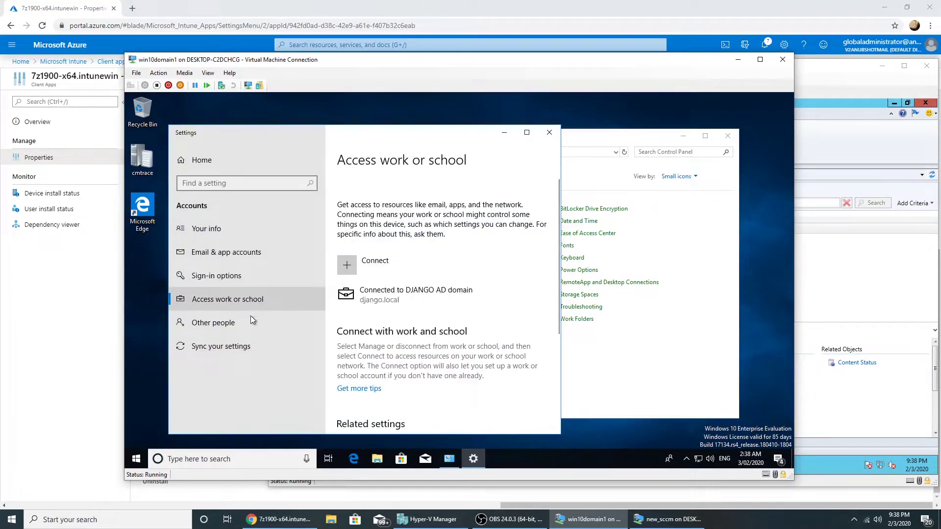
{"action": "left_click", "coordinate": [393, 294]}
{"action": "left_click", "coordinate": [464, 324]}
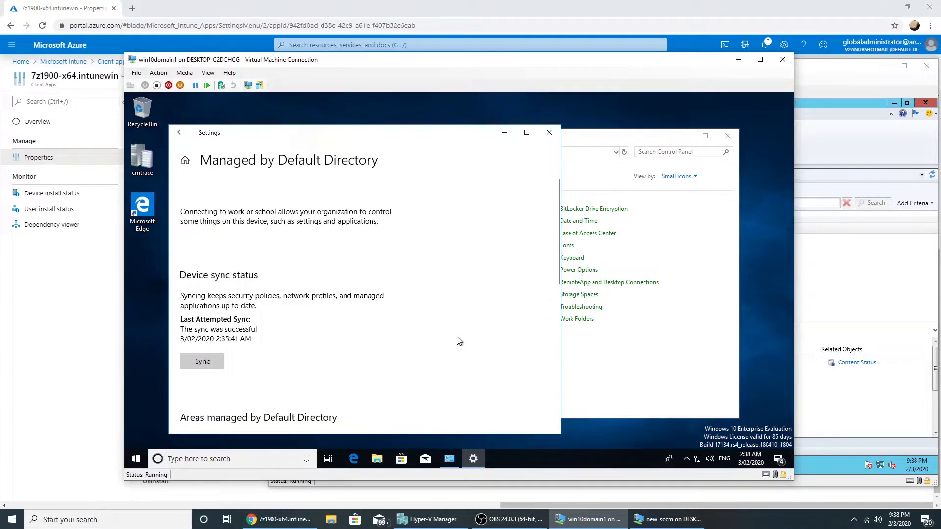
{"action": "left_click", "coordinate": [221, 361]}
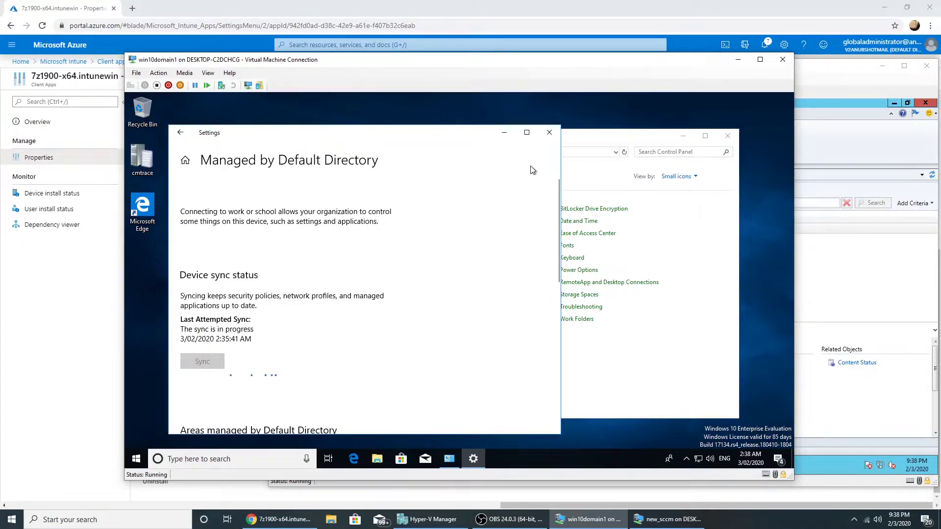
{"action": "left_click", "coordinate": [505, 133]}
Open Software Center, confirm no updates and only Intune Company Portal and test package - cmd
{"action": "left_click", "coordinate": [139, 459]}
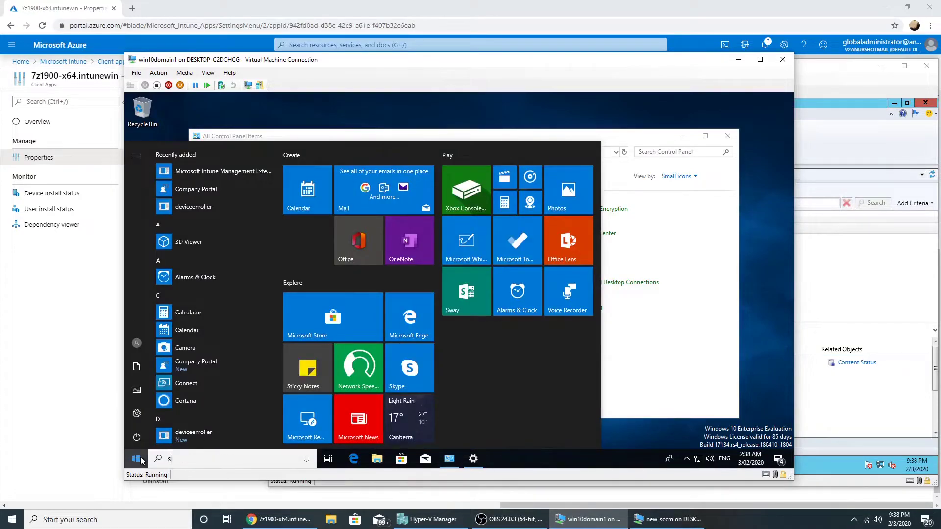
{"action": "type", "text": "software"}
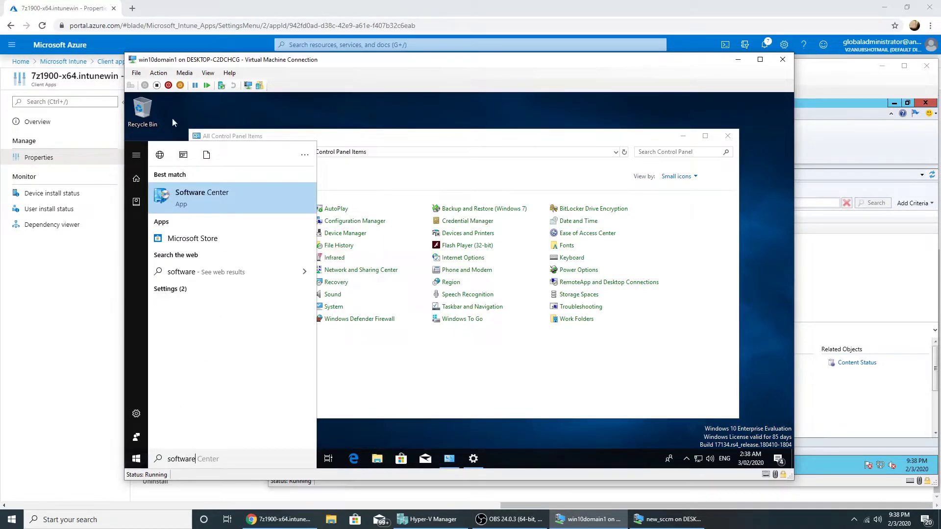
{"action": "left_click", "coordinate": [190, 195]}
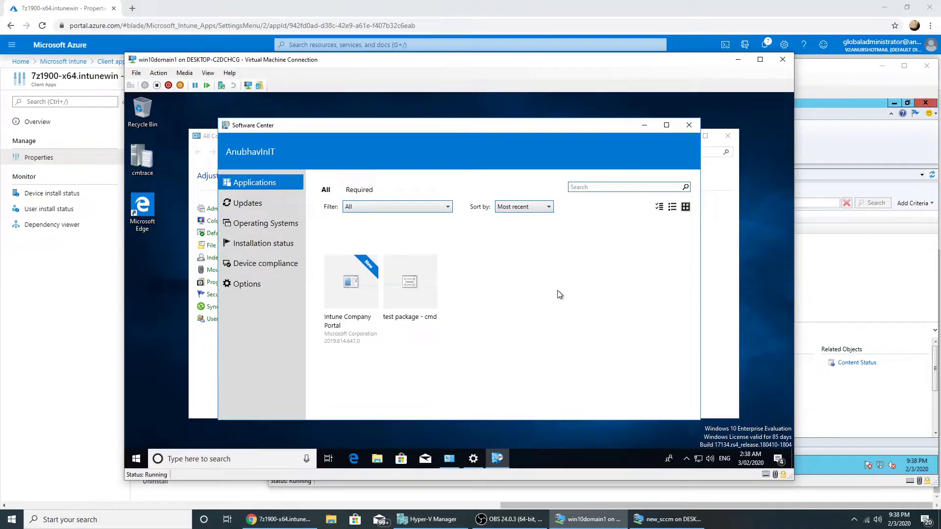
{"action": "left_click", "coordinate": [273, 205]}
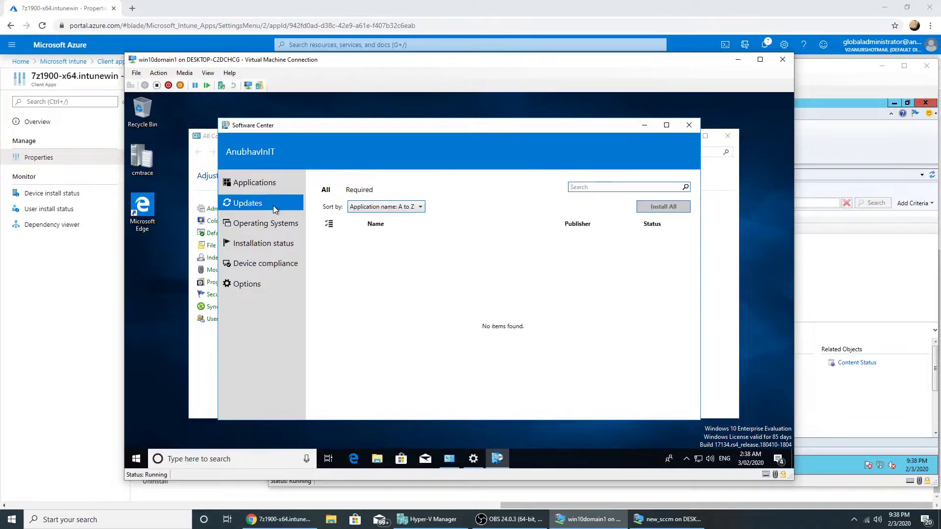
{"action": "left_click", "coordinate": [260, 181]}
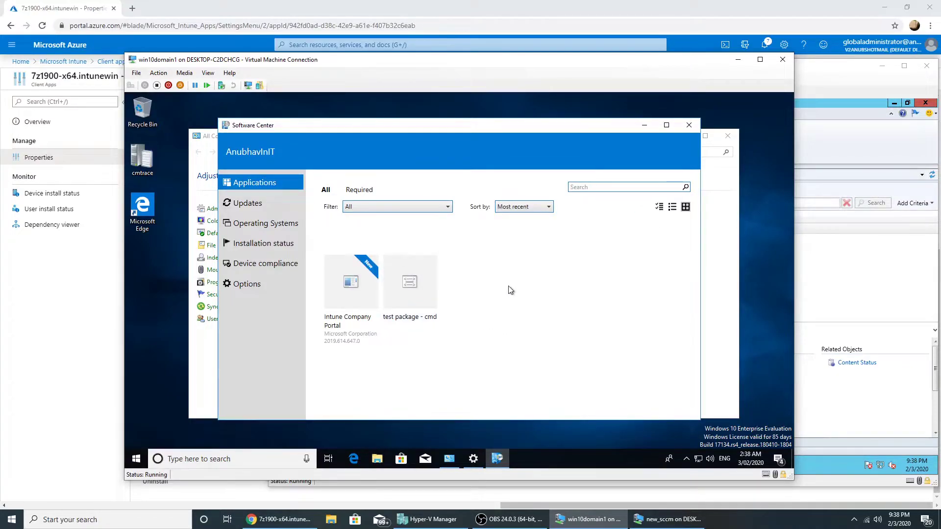
{"action": "left_click", "coordinate": [644, 126]}
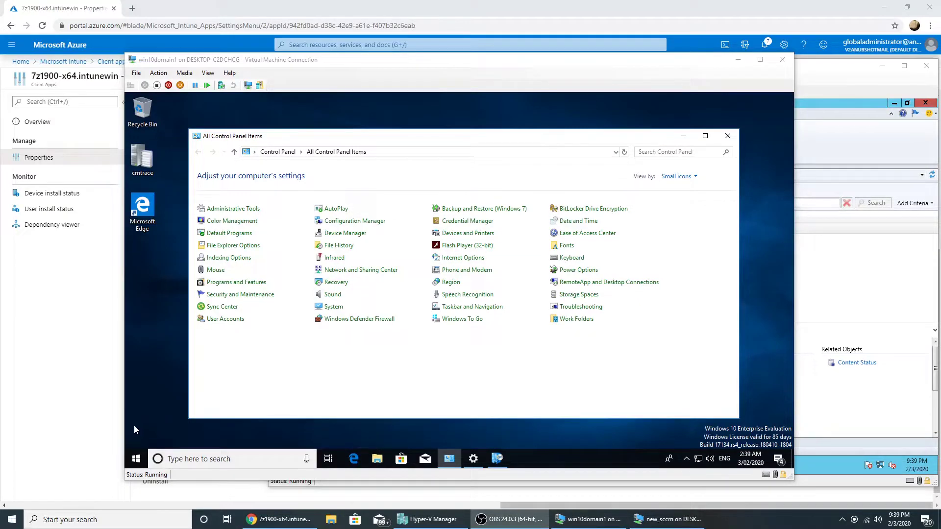
Launch Company Portal and check that Apps and App categories are both empty
{"action": "left_click", "coordinate": [136, 459]}
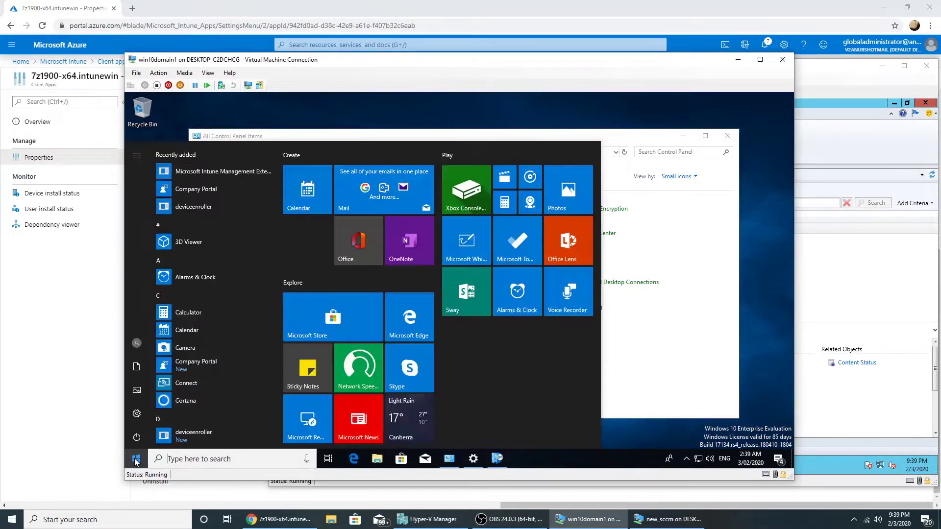
{"action": "left_click", "coordinate": [212, 191]}
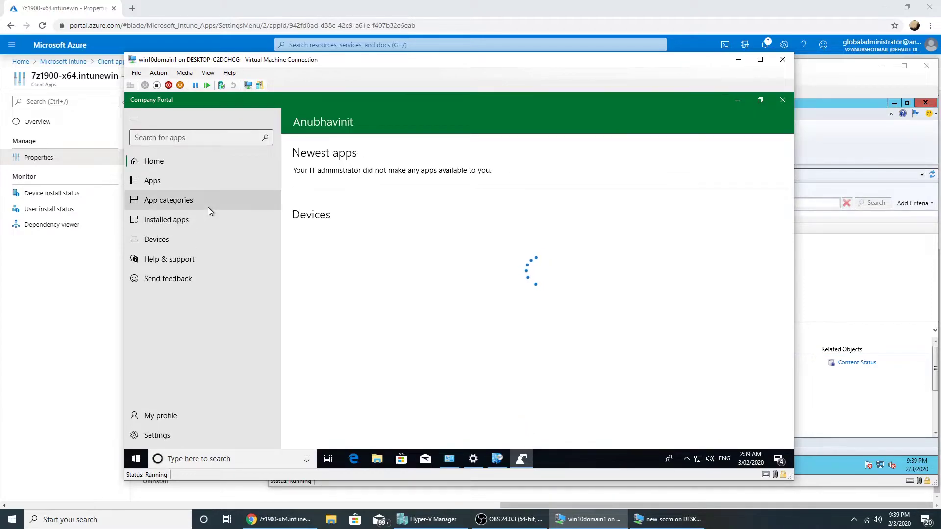
{"action": "left_click", "coordinate": [148, 182]}
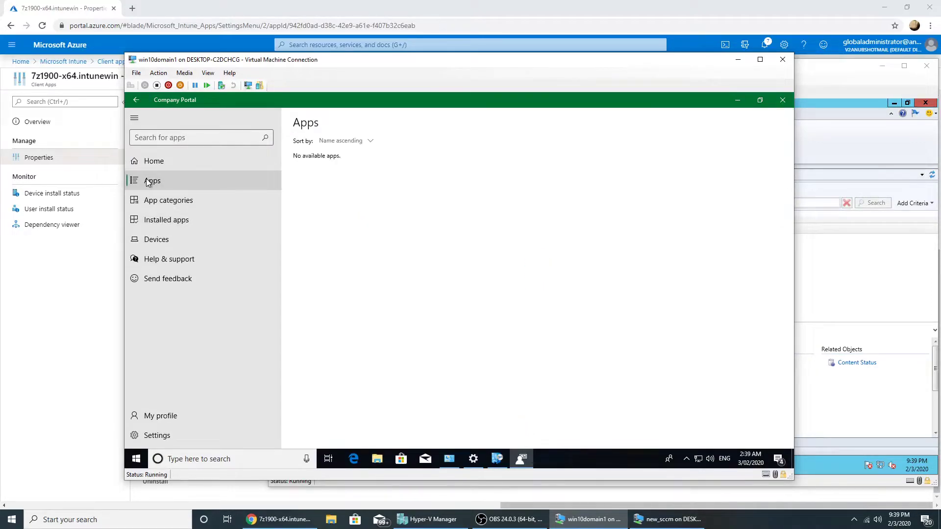
{"action": "left_click", "coordinate": [153, 200]}
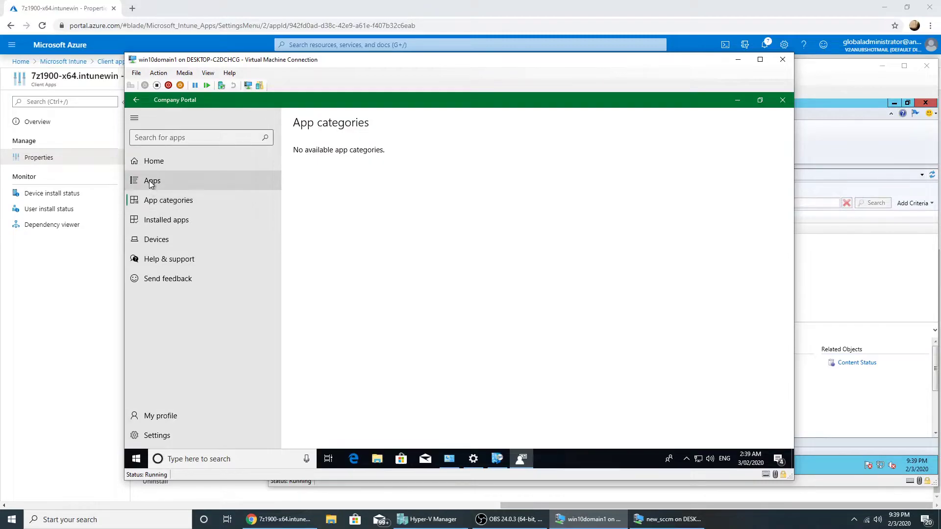
{"action": "left_click", "coordinate": [150, 181]}
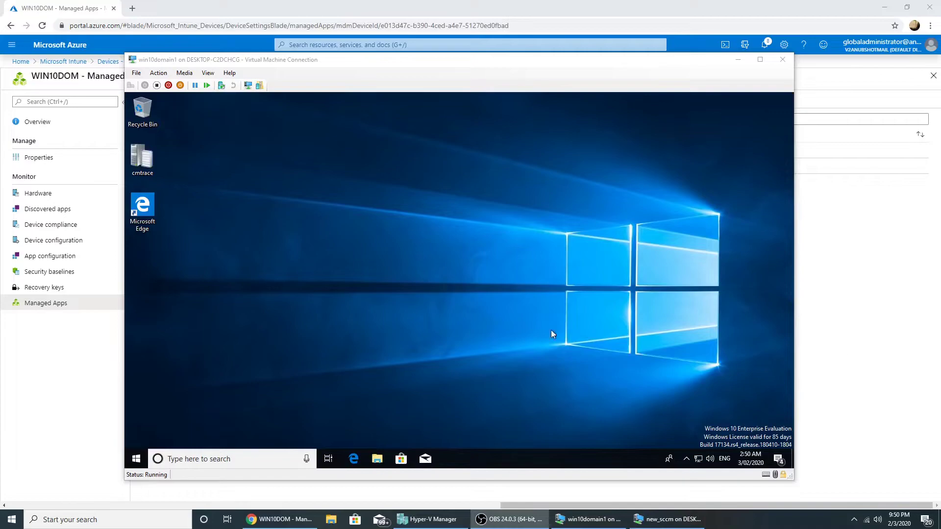
Reopen Company Portal and request installation of the 7z1900-x64.intunewin app
{"action": "left_click", "coordinate": [136, 459]}
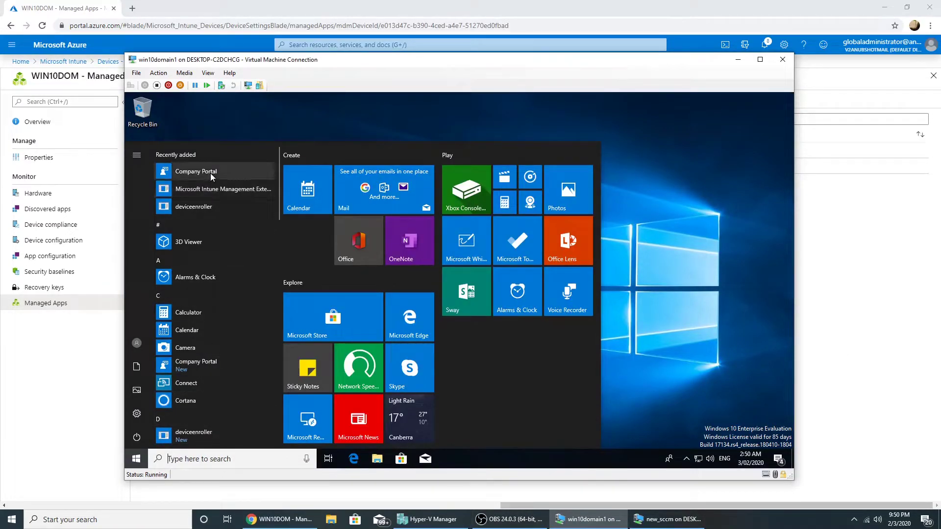
{"action": "left_click", "coordinate": [211, 171]}
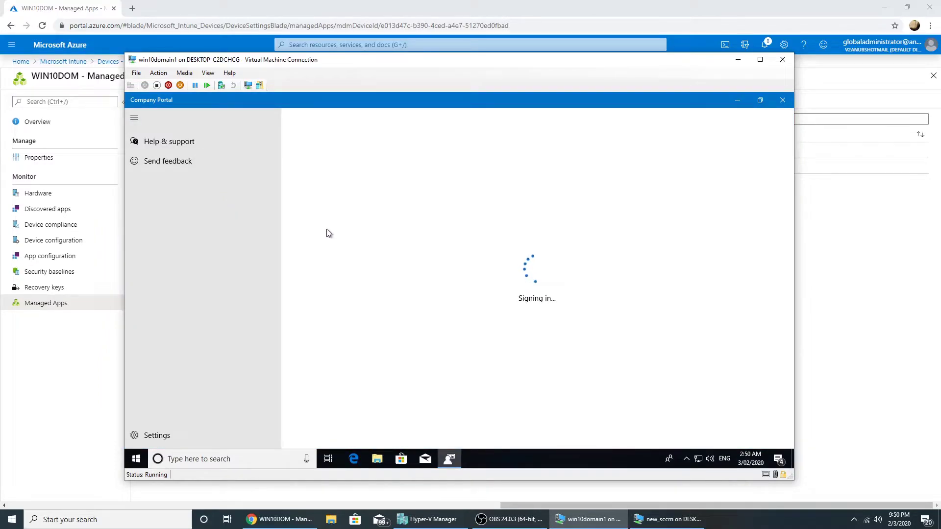
{"action": "left_click", "coordinate": [339, 205]}
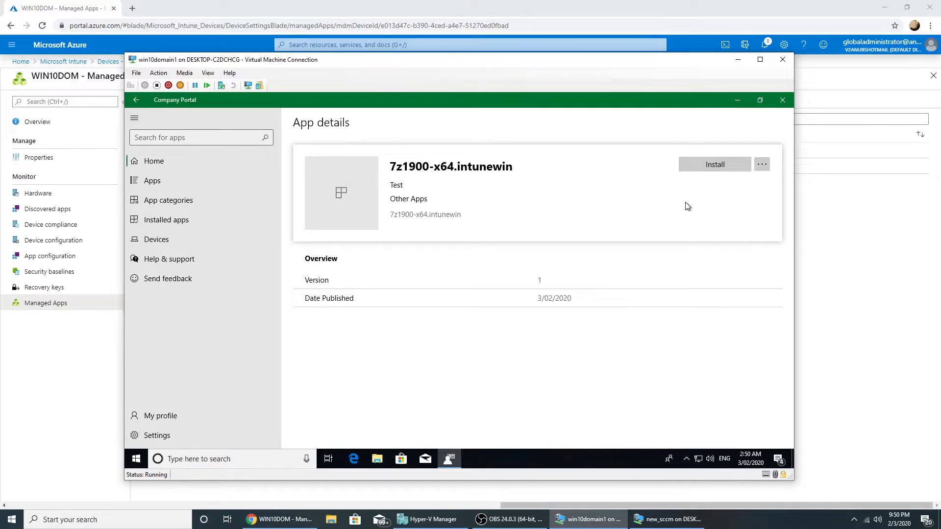
{"action": "left_click", "coordinate": [710, 166]}
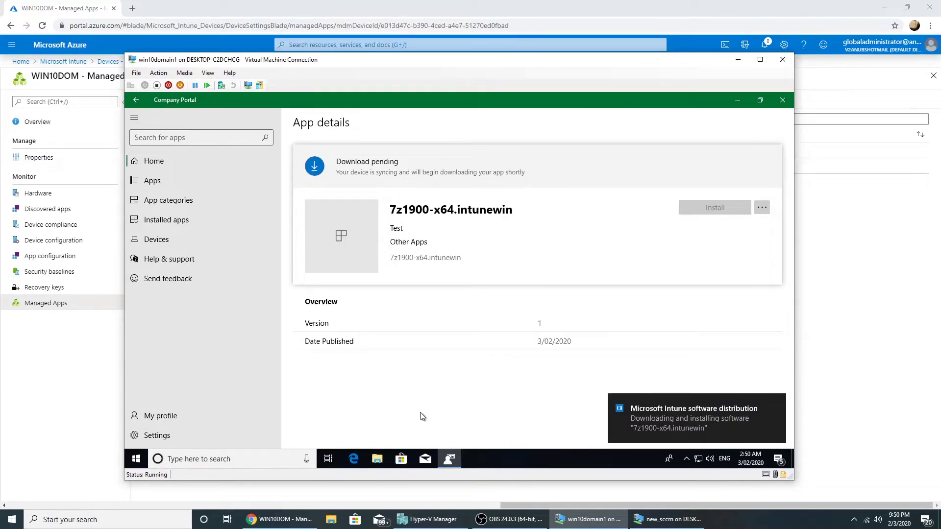
Browse to C:\Program Files (x86)\Microsoft Intune Management Extension\Content\Incoming in File Explorer
{"action": "left_click", "coordinate": [383, 456]}
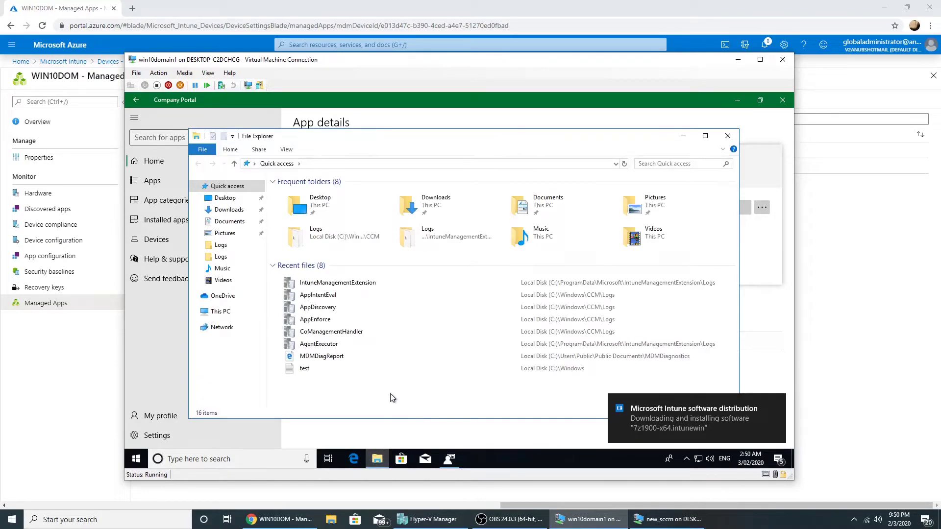
{"action": "left_click", "coordinate": [237, 314]}
{"action": "double_click", "coordinate": [336, 305]}
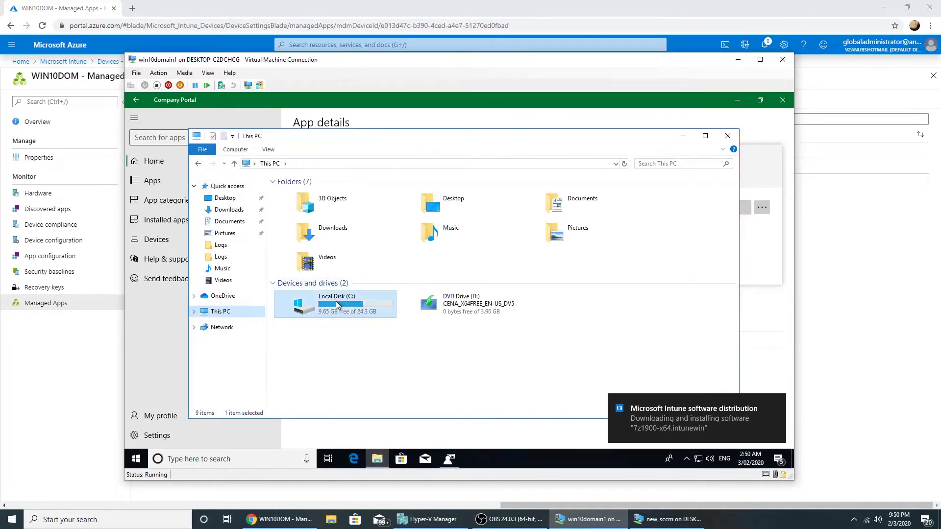
{"action": "double_click", "coordinate": [336, 216]}
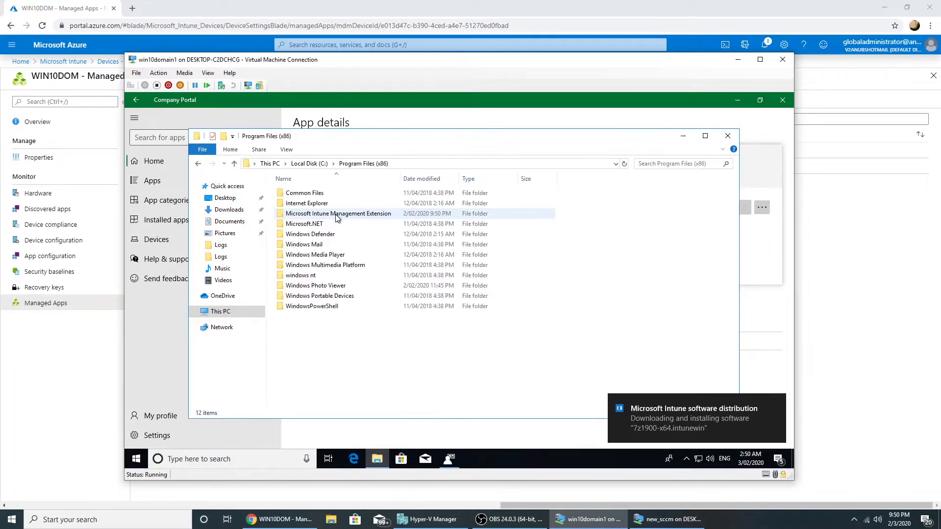
{"action": "double_click", "coordinate": [337, 214]}
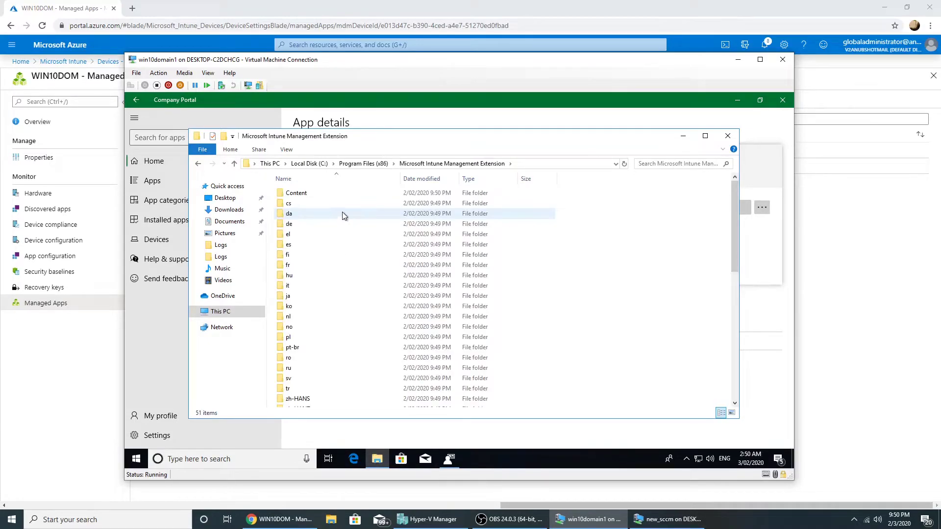
{"action": "double_click", "coordinate": [316, 193]}
{"action": "double_click", "coordinate": [314, 204]}
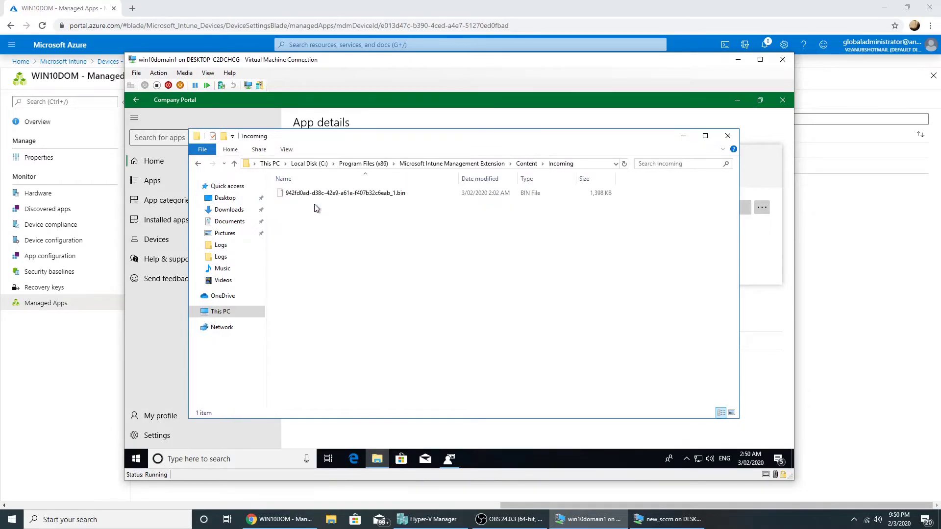
Inspect the DetectionScripts and Staging folders, then return to Incoming holding the .bin download
{"action": "left_click", "coordinate": [527, 163]}
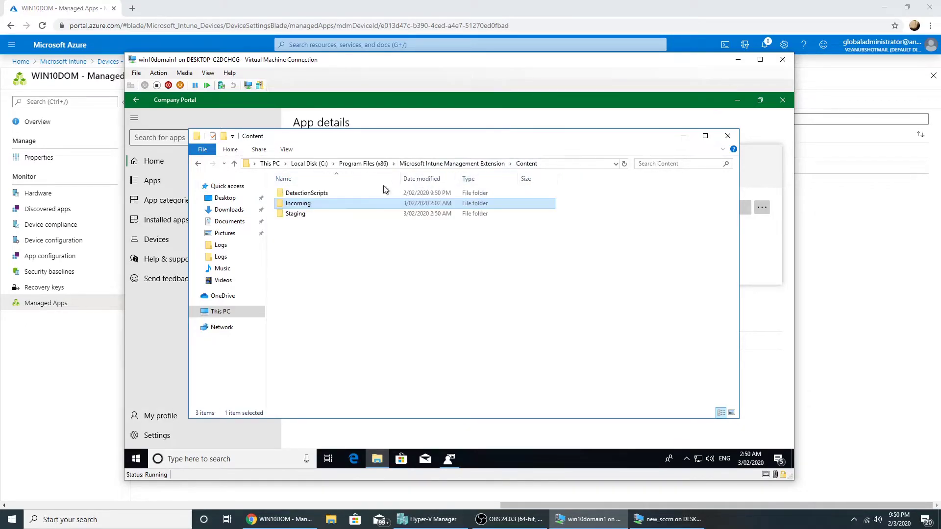
{"action": "double_click", "coordinate": [348, 193]}
{"action": "left_click", "coordinate": [526, 163]}
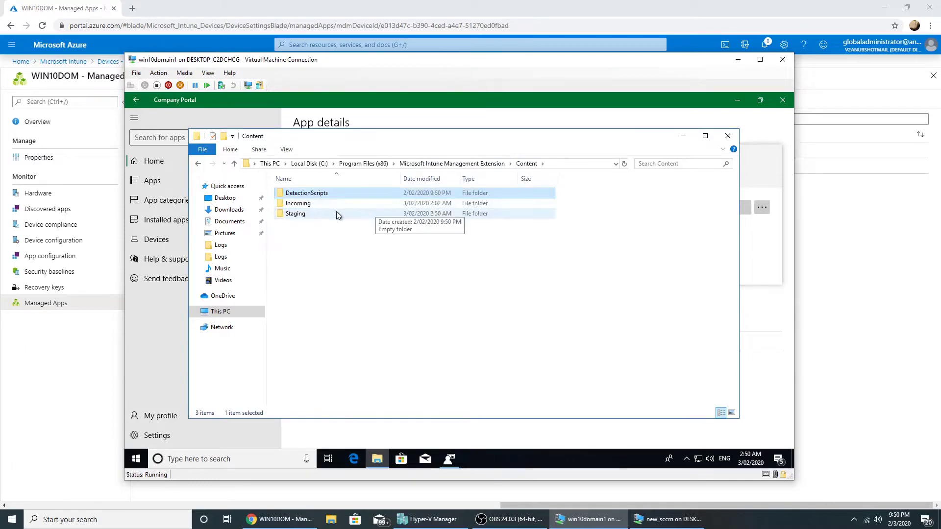
{"action": "double_click", "coordinate": [336, 211]}
{"action": "left_click", "coordinate": [525, 164]}
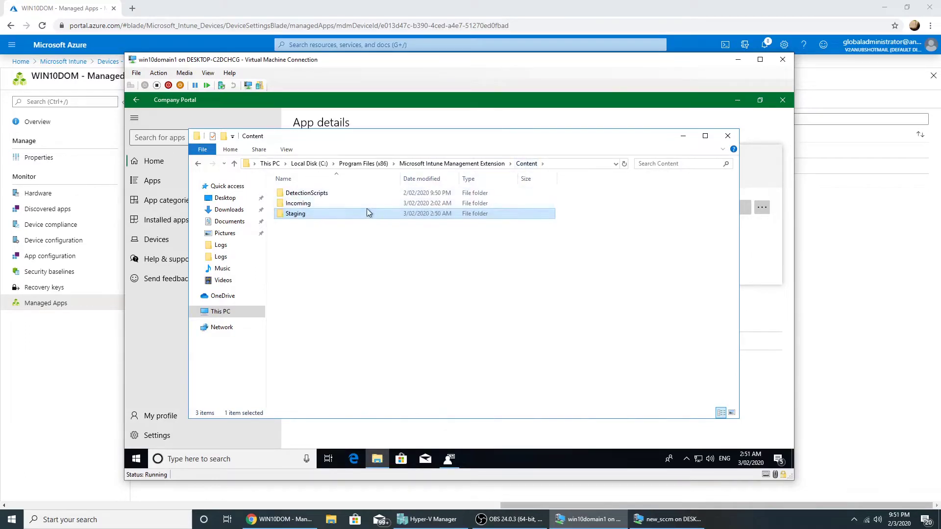
{"action": "double_click", "coordinate": [353, 203]}
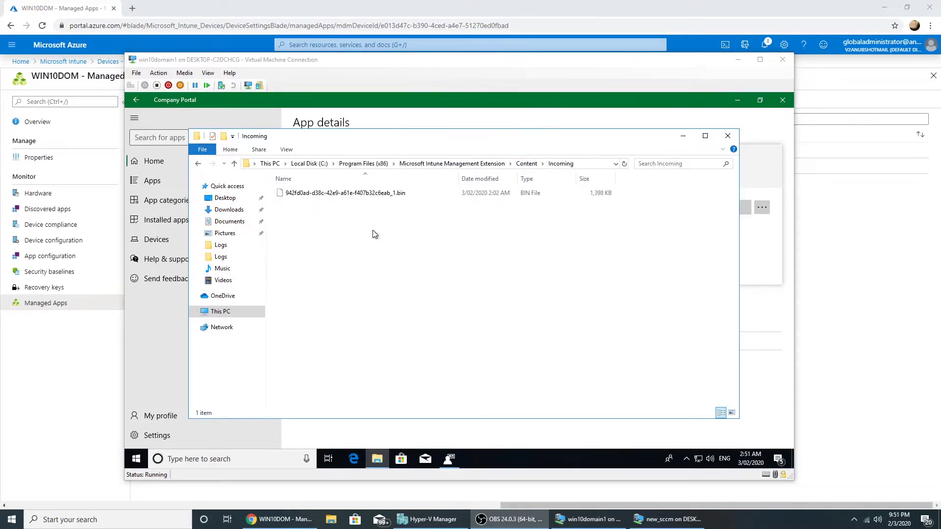
Open IntuneManagementExtension.log from C:\ProgramData\Microsoft\IntuneManagementExtension\Logs in CMTrace
{"action": "left_click", "coordinate": [309, 165]}
{"action": "left_click", "coordinate": [370, 165]}
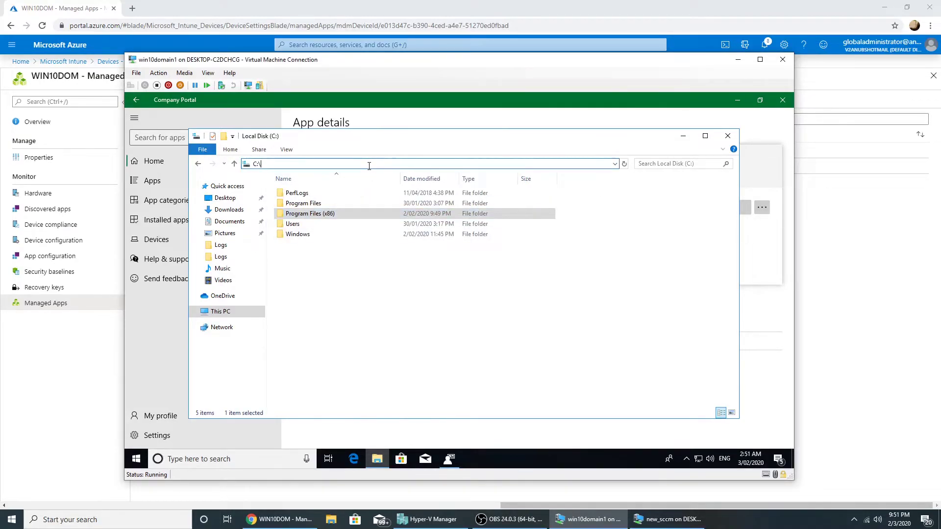
{"action": "type", "text": "pr"}
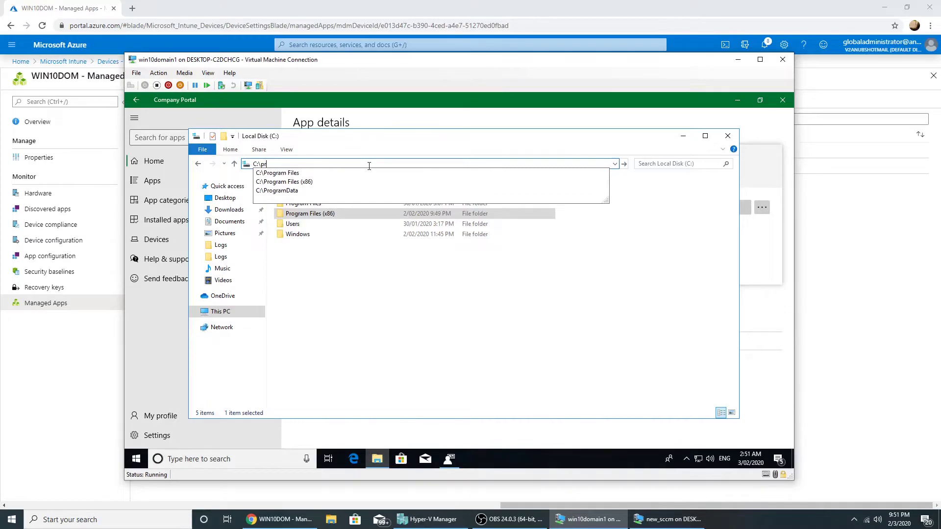
{"action": "key", "text": "Down"}
{"action": "key", "text": "Down"}
{"action": "key", "text": "Down"}
{"action": "key", "text": "Return"}
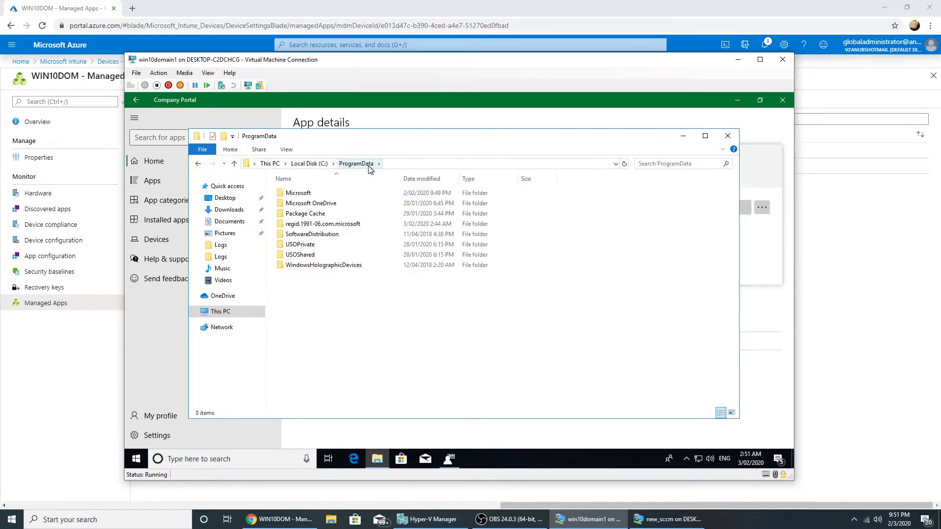
{"action": "double_click", "coordinate": [305, 193]}
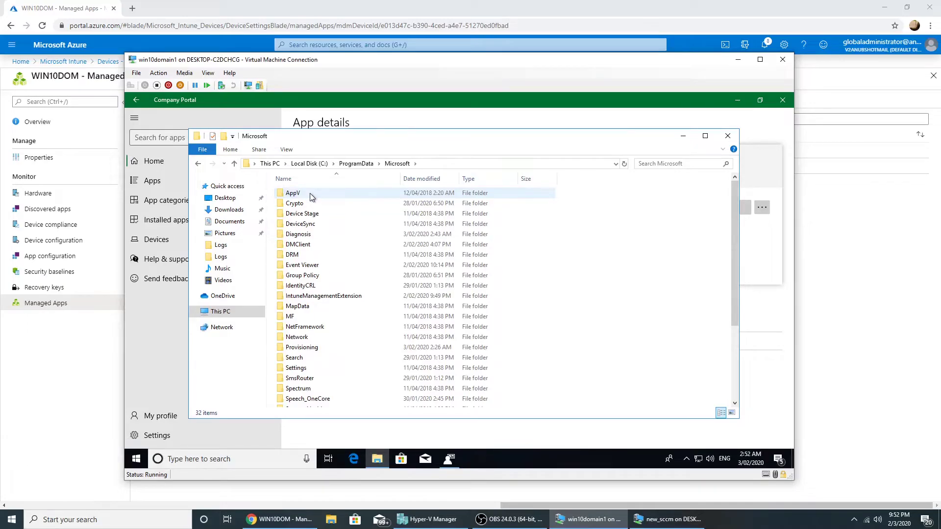
{"action": "double_click", "coordinate": [309, 296]}
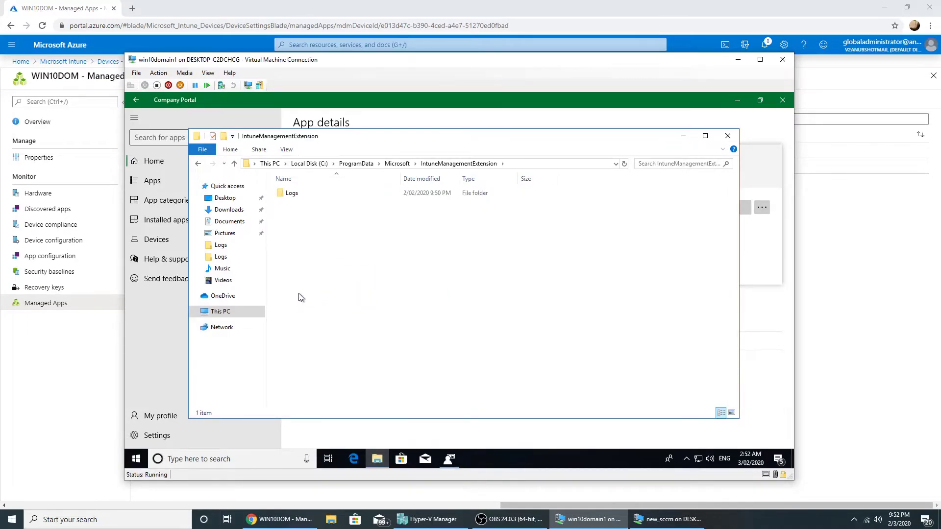
{"action": "left_click", "coordinate": [300, 193]}
{"action": "double_click", "coordinate": [300, 193]}
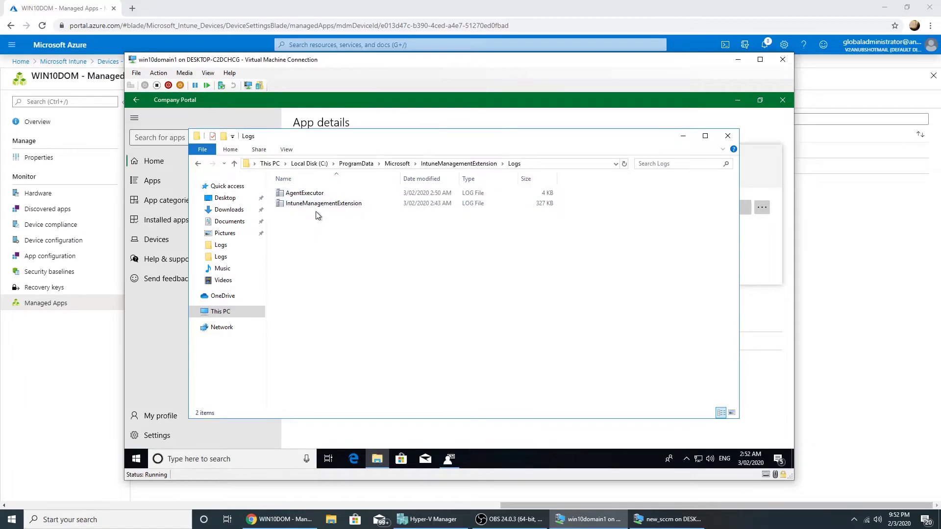
{"action": "double_click", "coordinate": [321, 204]}
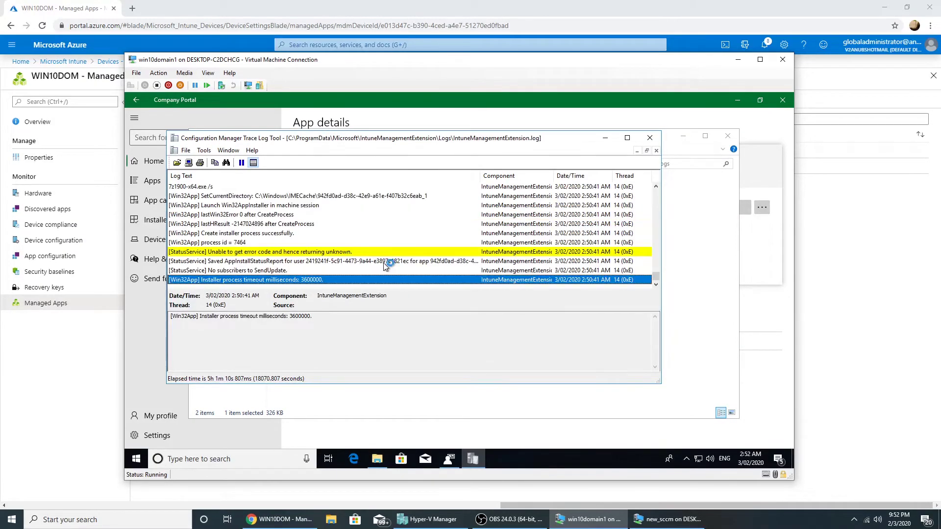
Read the 7z1900-x64.exe /s install command and SetCurrentDirectory log entries
{"action": "left_click", "coordinate": [272, 197]}
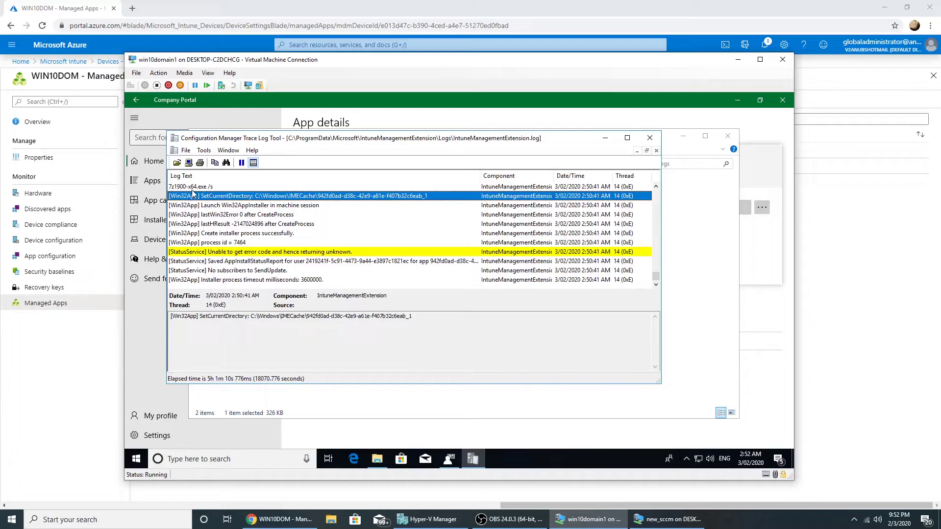
{"action": "left_click", "coordinate": [193, 188]}
{"action": "left_click", "coordinate": [196, 197]}
{"action": "left_click", "coordinate": [194, 188]}
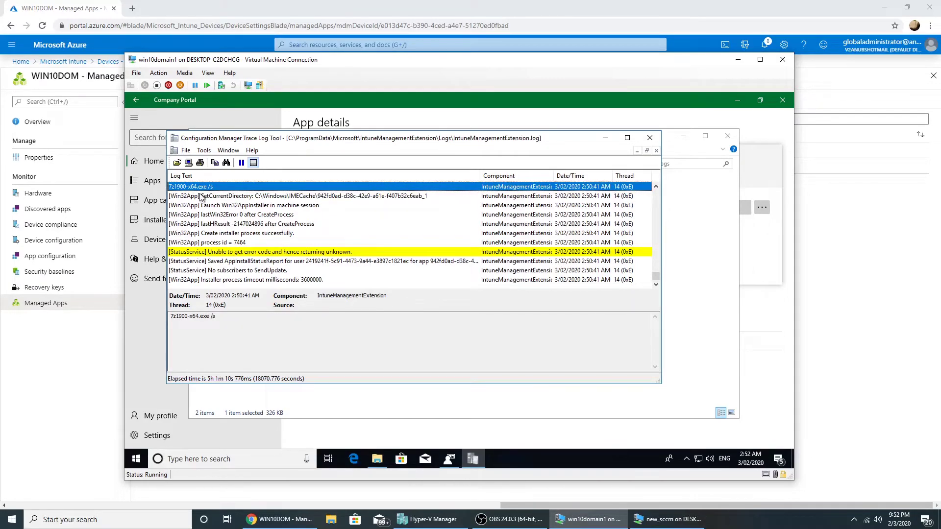
{"action": "scroll", "coordinate": [213, 211], "scroll_direction": "up", "scroll_amount": 2}
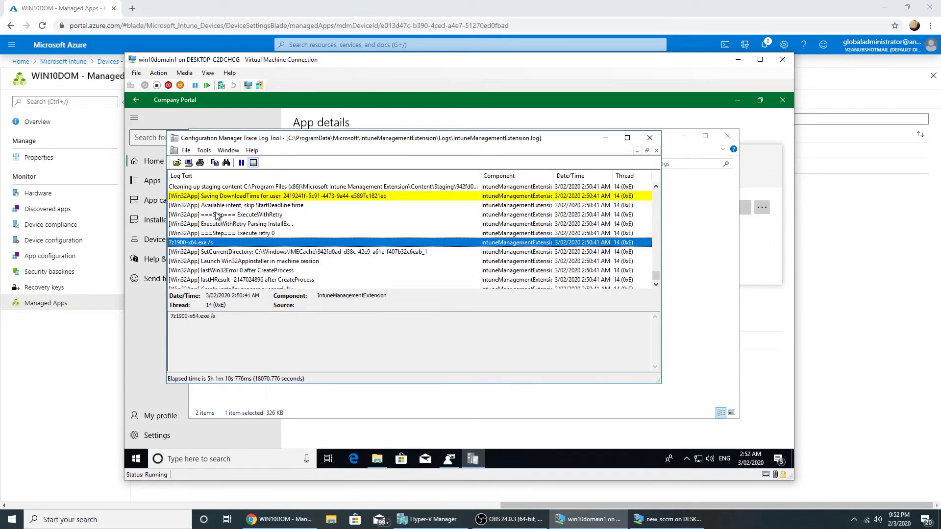
{"action": "left_click", "coordinate": [246, 254]}
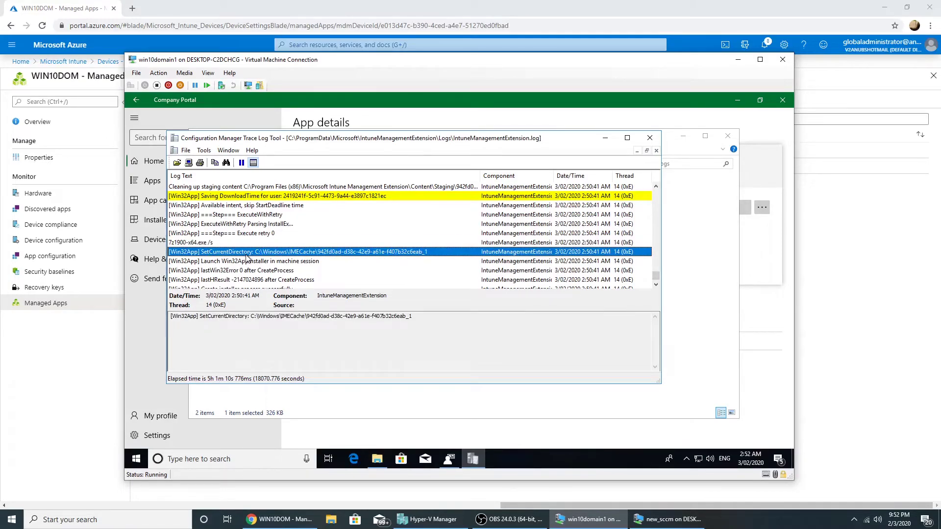
{"action": "scroll", "coordinate": [265, 258], "scroll_direction": "up", "scroll_amount": 1}
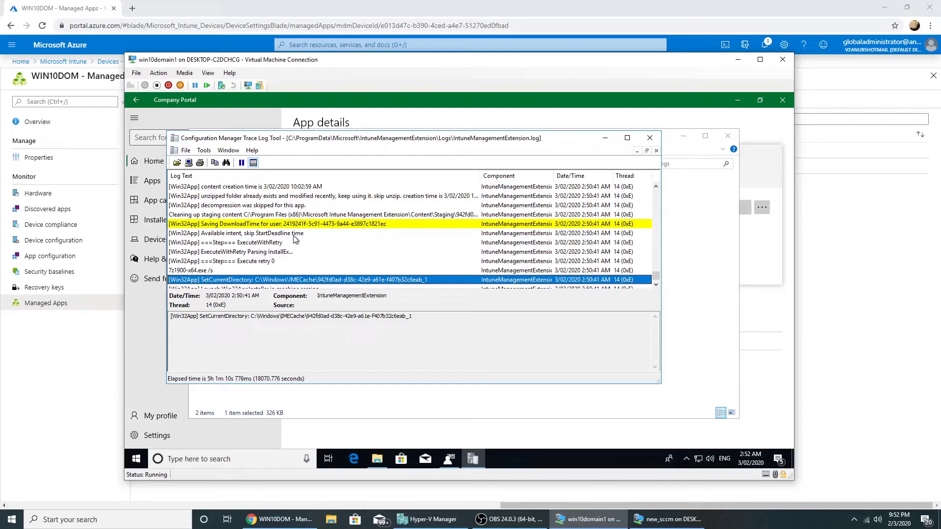
{"action": "scroll", "coordinate": [294, 240], "scroll_direction": "up", "scroll_amount": 2}
{"action": "scroll", "coordinate": [296, 239], "scroll_direction": "down", "scroll_amount": 3}
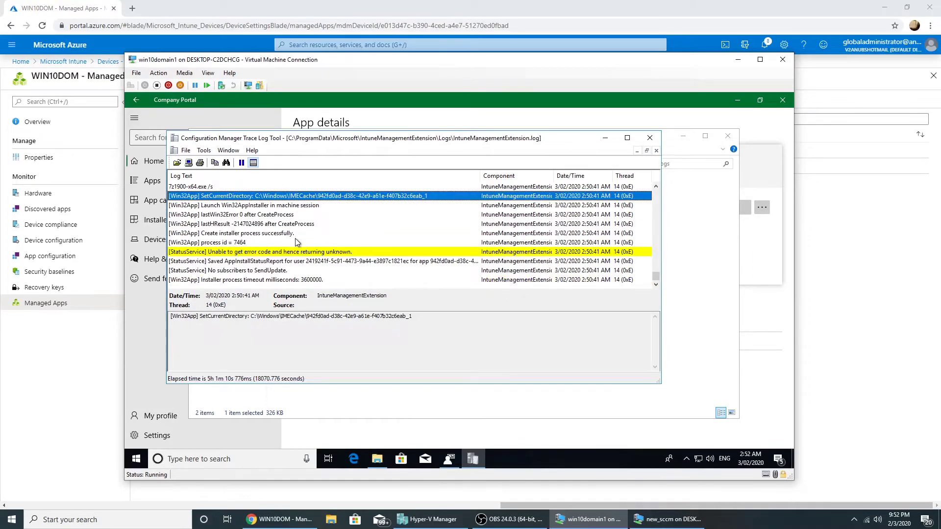
Check the installer process creation and AppInstallStatusReport entries, then close CMTrace
{"action": "key", "text": "Down"}
{"action": "key", "text": "Down"}
{"action": "key", "text": "Down"}
{"action": "key", "text": "Down"}
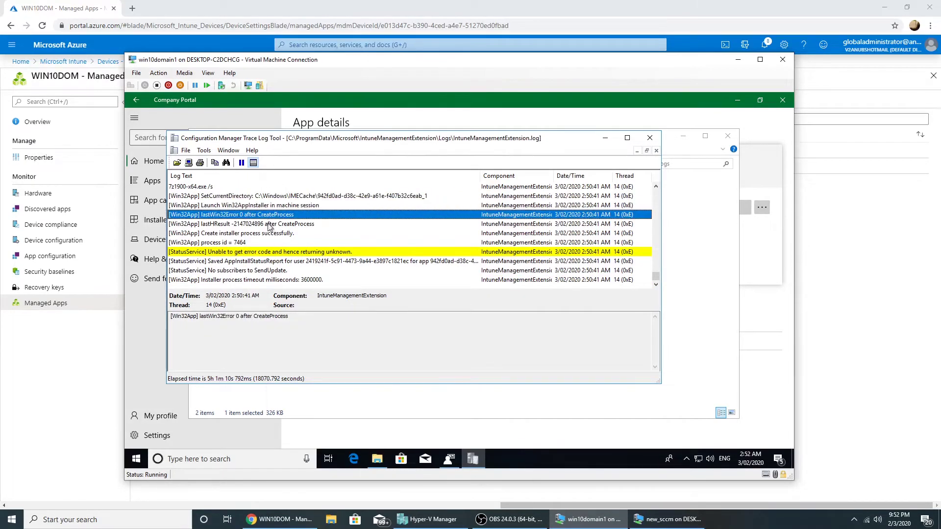
{"action": "left_click", "coordinate": [276, 245]}
{"action": "left_click", "coordinate": [282, 260]}
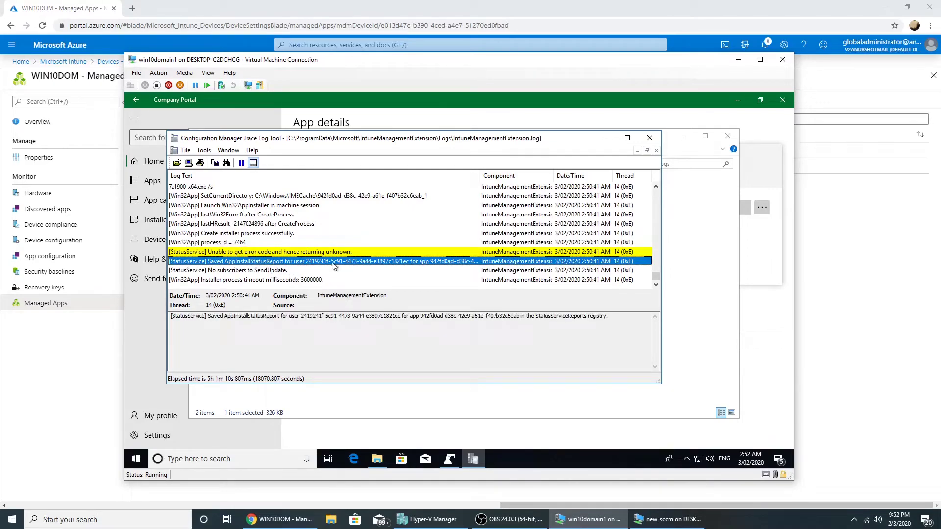
{"action": "left_click", "coordinate": [650, 138]}
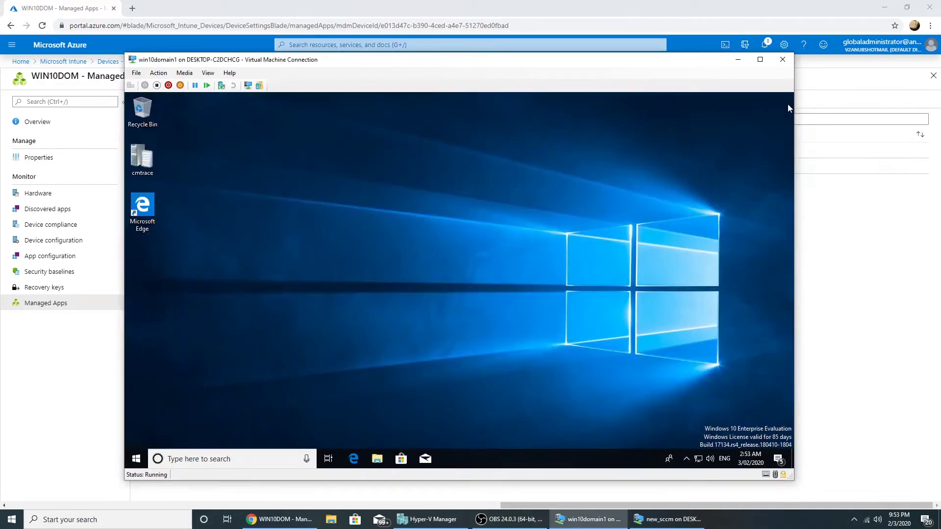
Launch Software Center via search, install 7Zip, then close Software Center
{"action": "key", "text": "super"}
{"action": "type", "text": "softrwa"}
{"action": "key", "text": "BackSpace"}
{"action": "key", "text": "BackSpace"}
{"action": "key", "text": "BackSpace"}
{"action": "type", "text": "ware"}
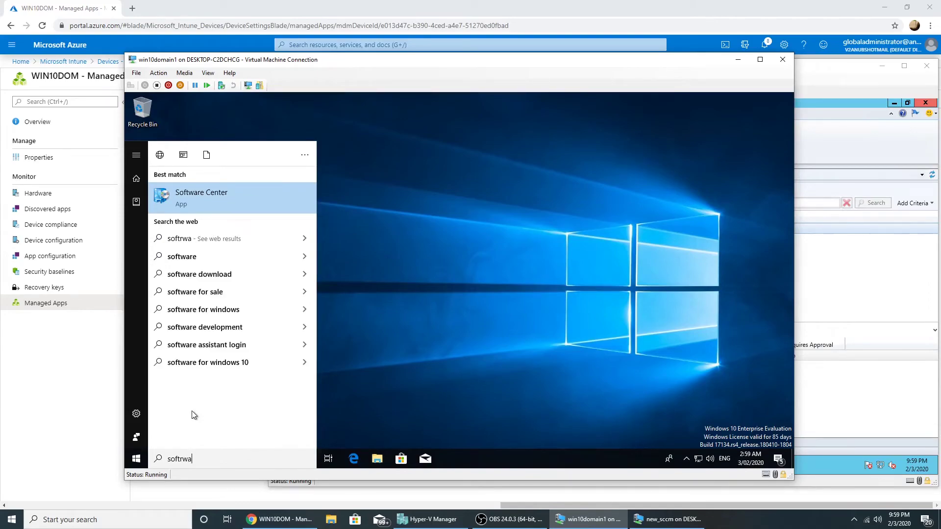
{"action": "key", "text": "Return"}
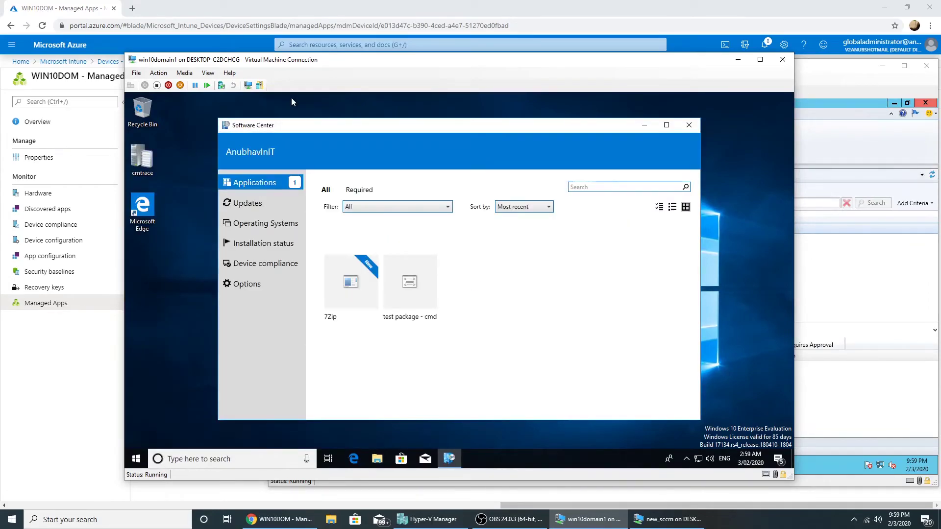
{"action": "left_click", "coordinate": [329, 290]}
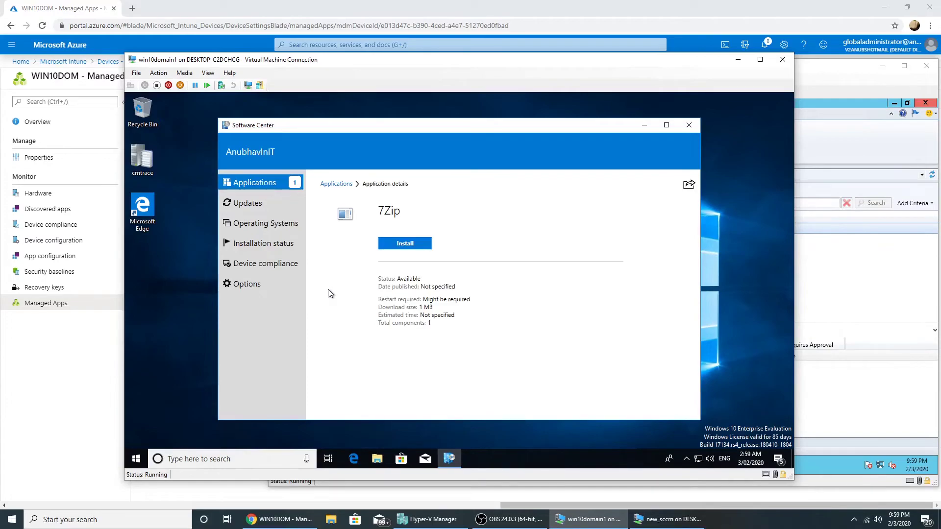
{"action": "left_click", "coordinate": [414, 251]}
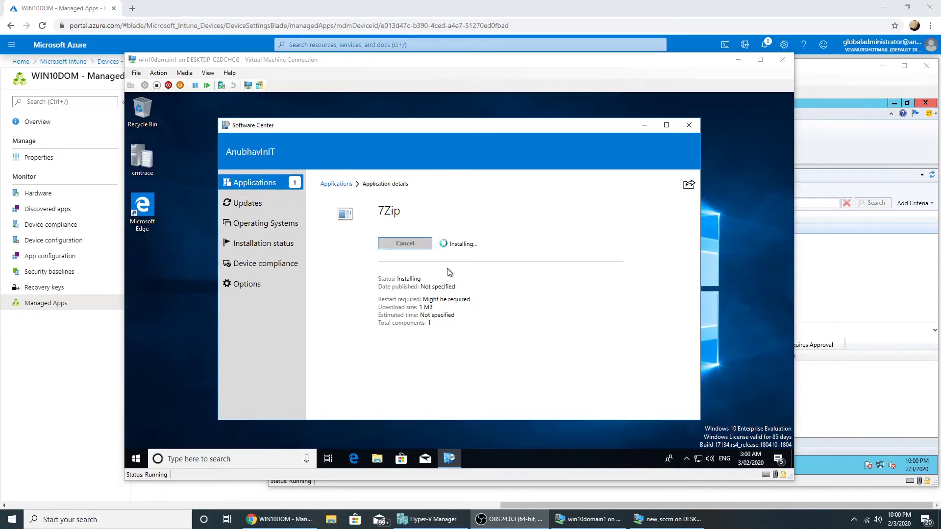
{"action": "left_click", "coordinate": [689, 127]}
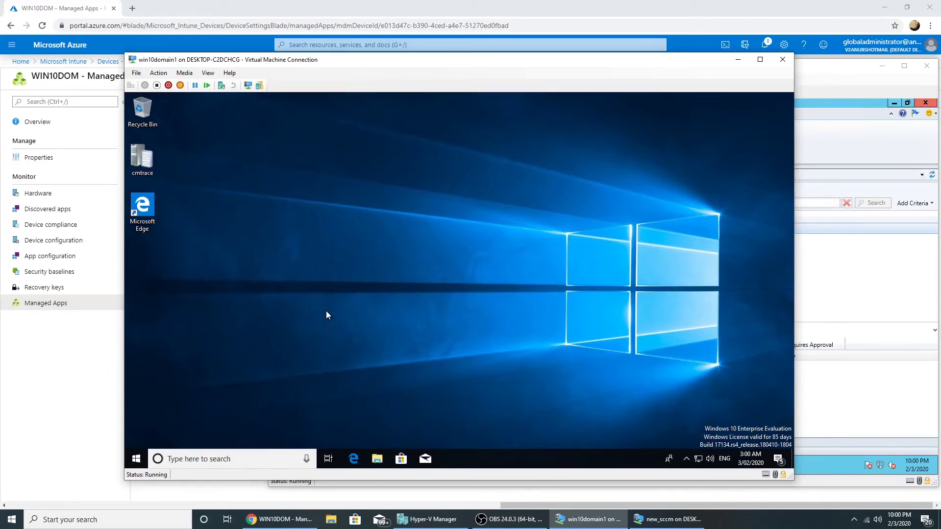
{"action": "left_click", "coordinate": [377, 460]}
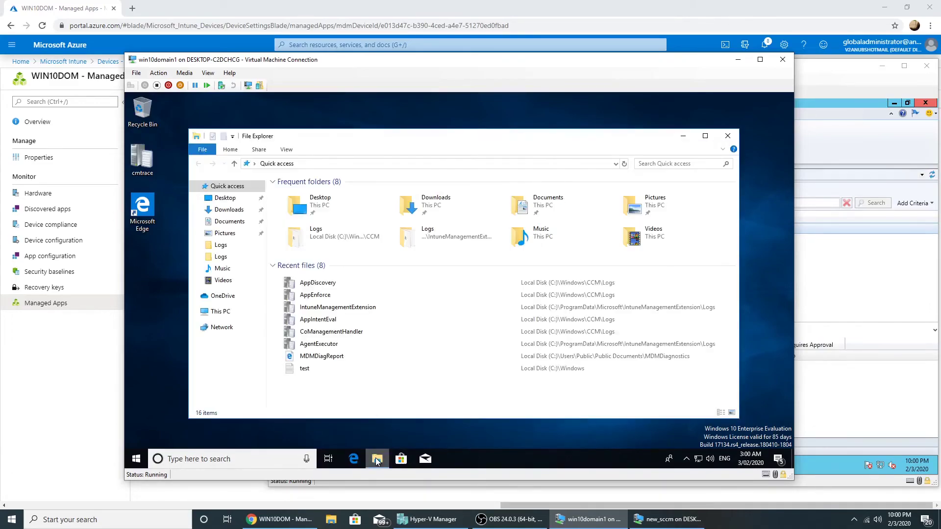
{"action": "double_click", "coordinate": [321, 297]}
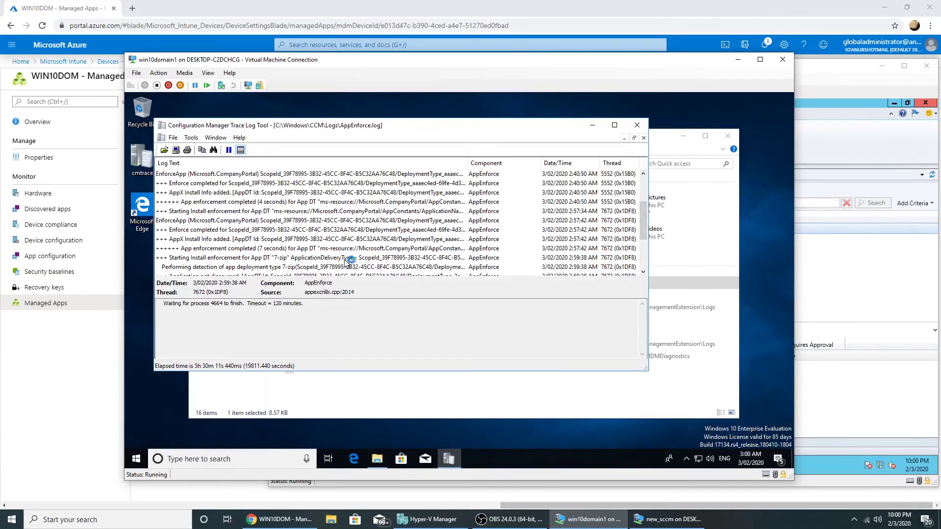
{"action": "left_click", "coordinate": [347, 240]}
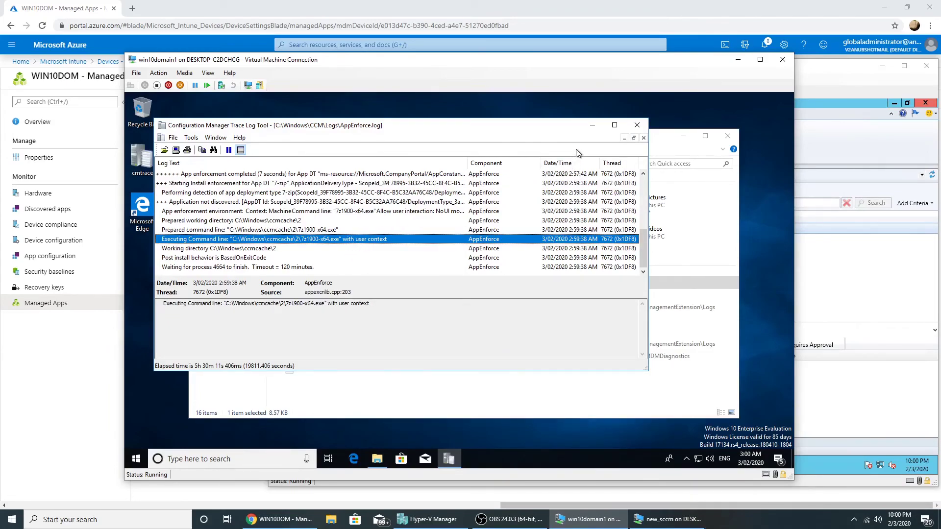
{"action": "left_click", "coordinate": [637, 125]}
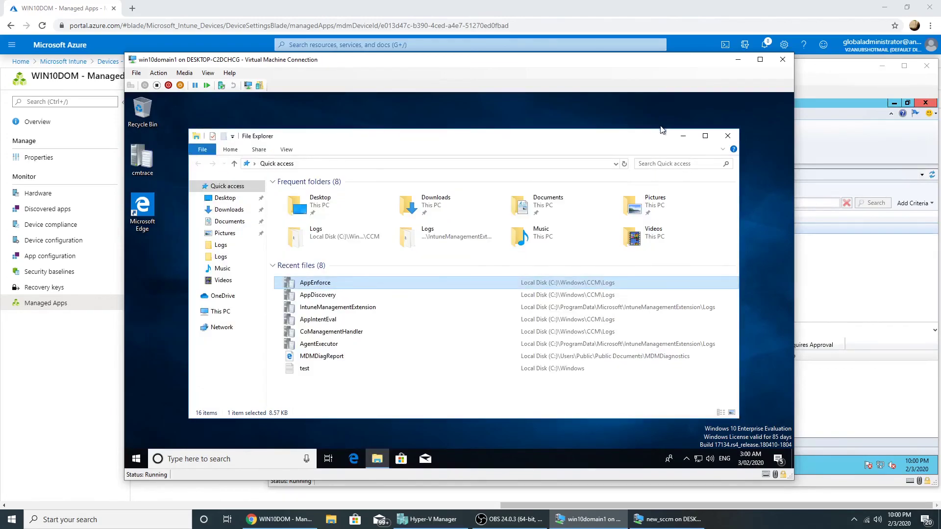
{"action": "left_click", "coordinate": [737, 136]}
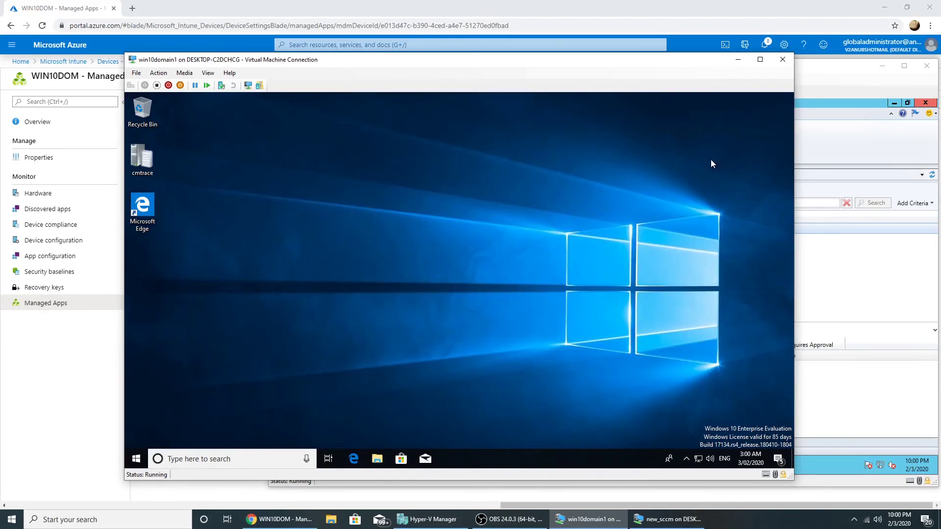